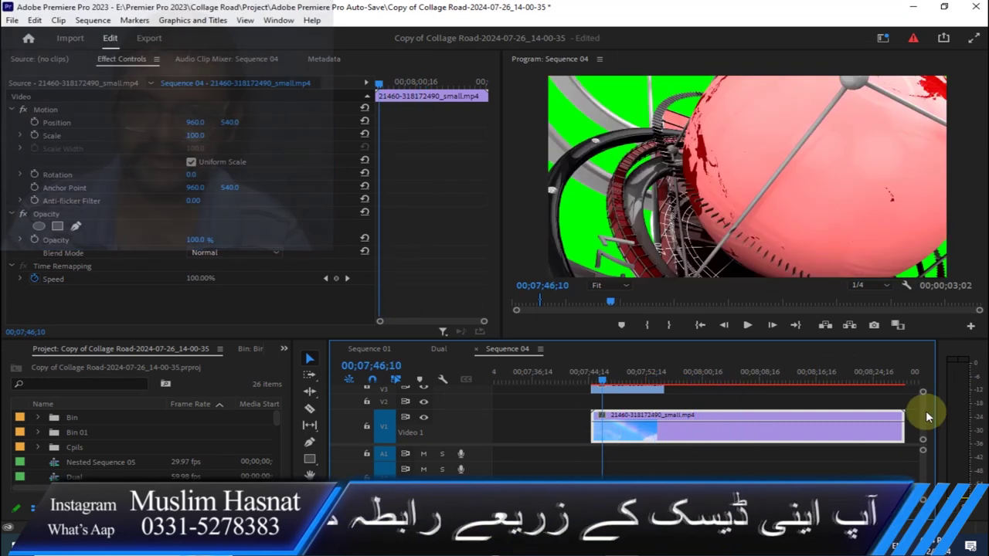
Scrub to the NEWS logo frame and select the green-screen NEWS clip on V3
scroll(884, 421, up, 3)
drag(594, 380, 651, 395)
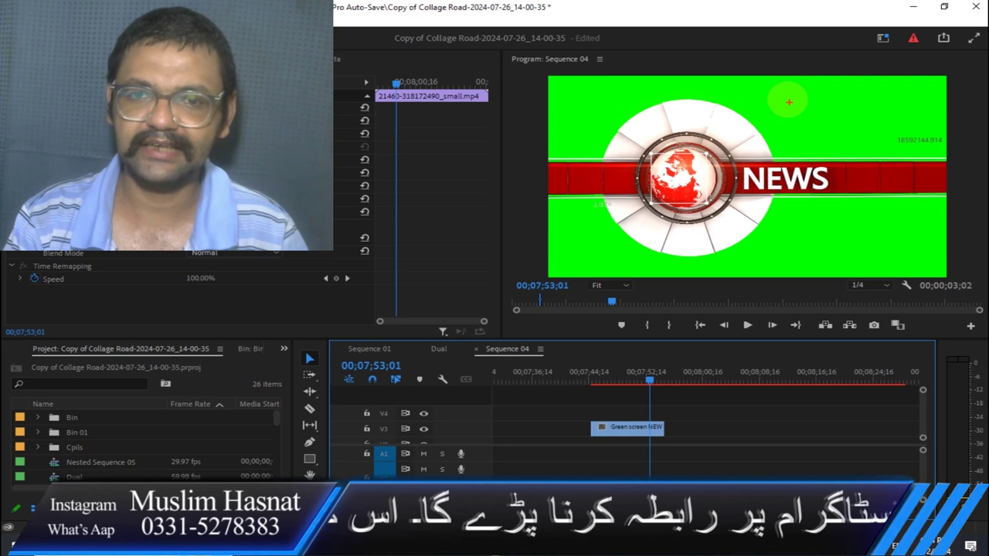
drag(787, 99, 910, 148)
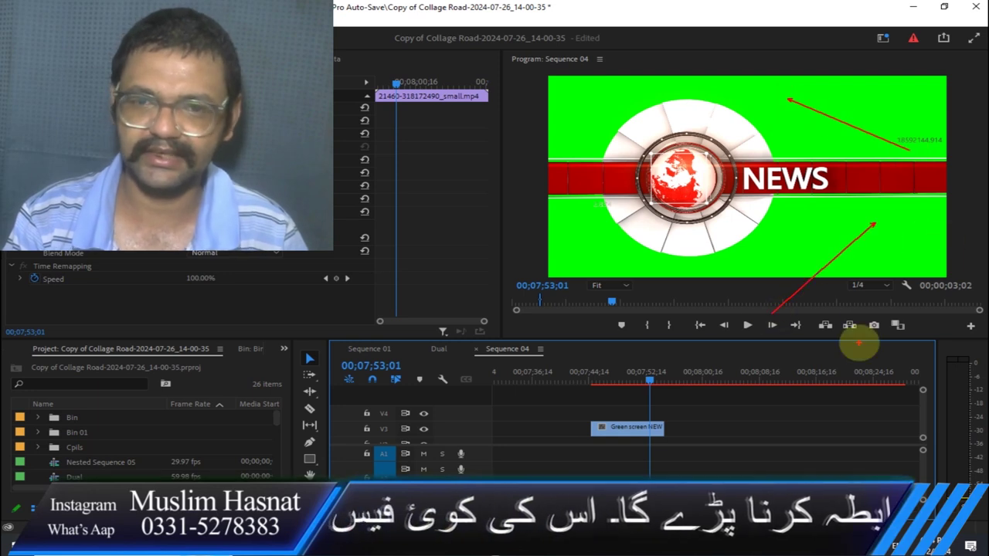
scroll(922, 408, down, 2)
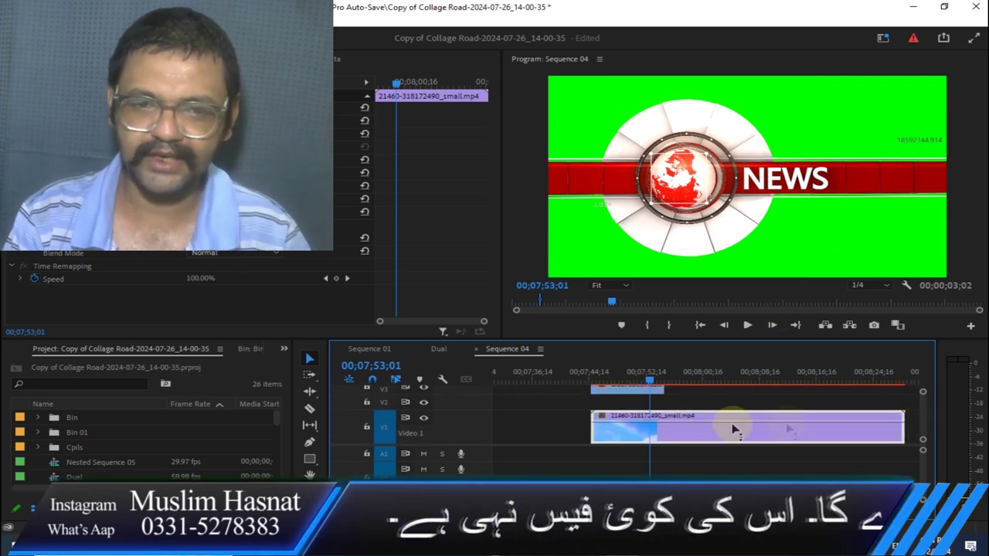
drag(684, 380, 622, 380)
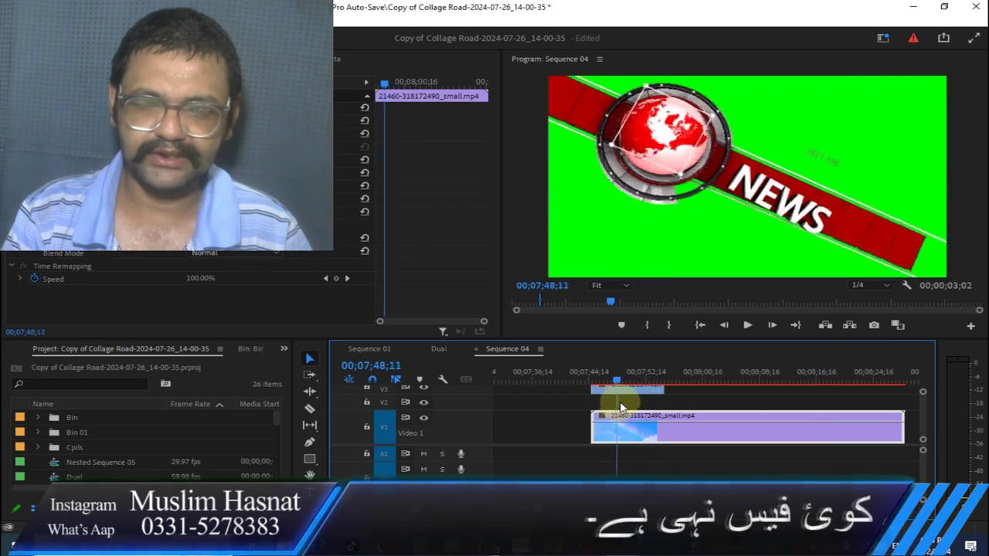
click(626, 394)
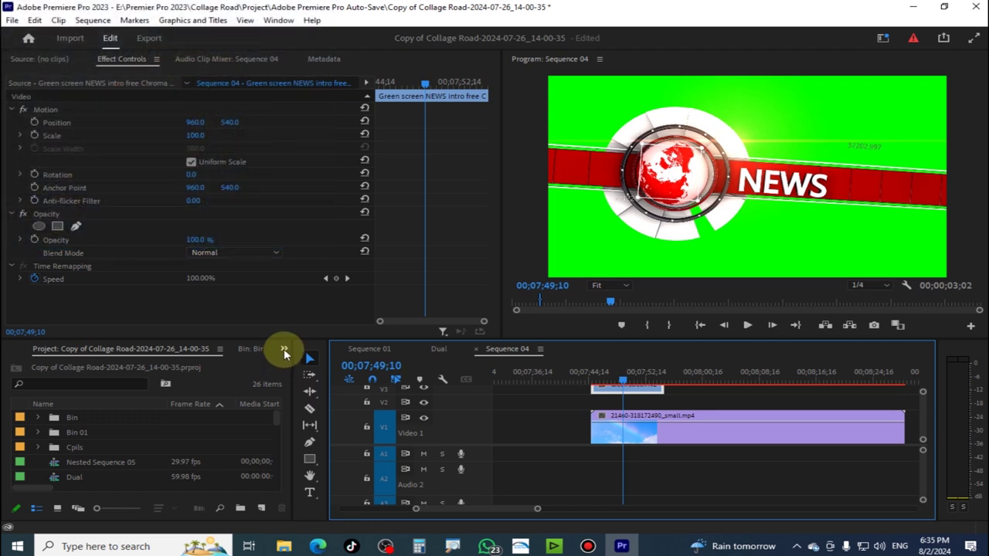
Bring up the Effects panel from the hidden-panel list and expand Video Effects > Keying
click(284, 348)
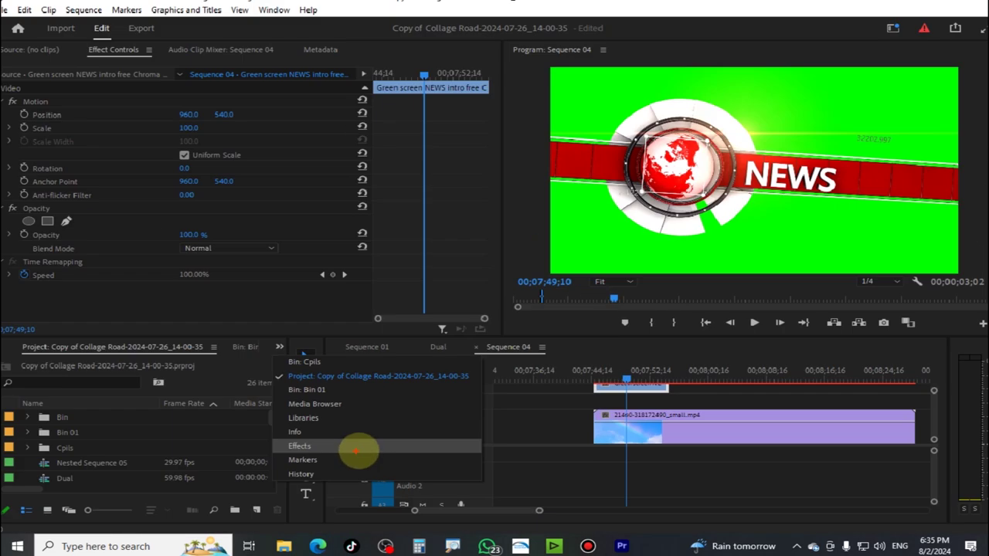
key(Escape)
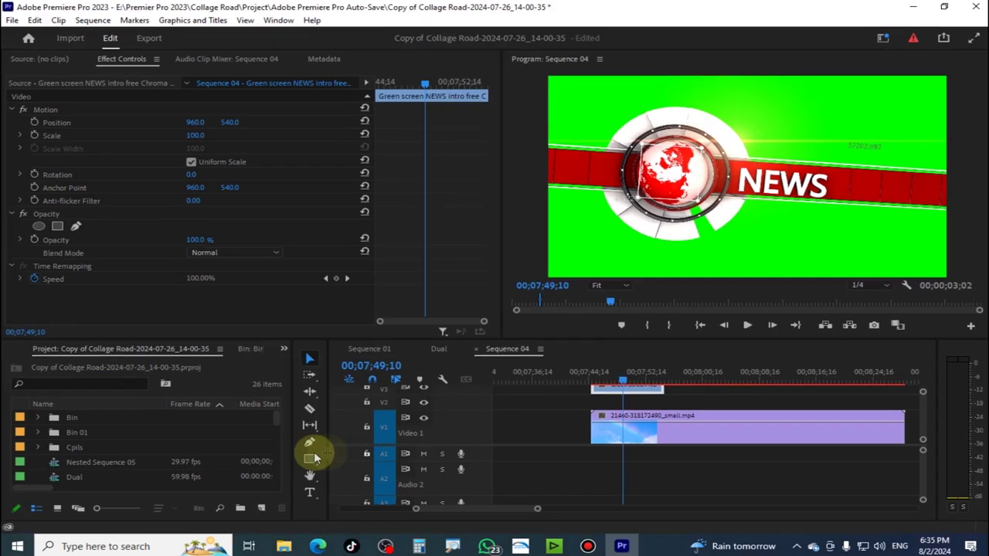
click(284, 348)
click(301, 457)
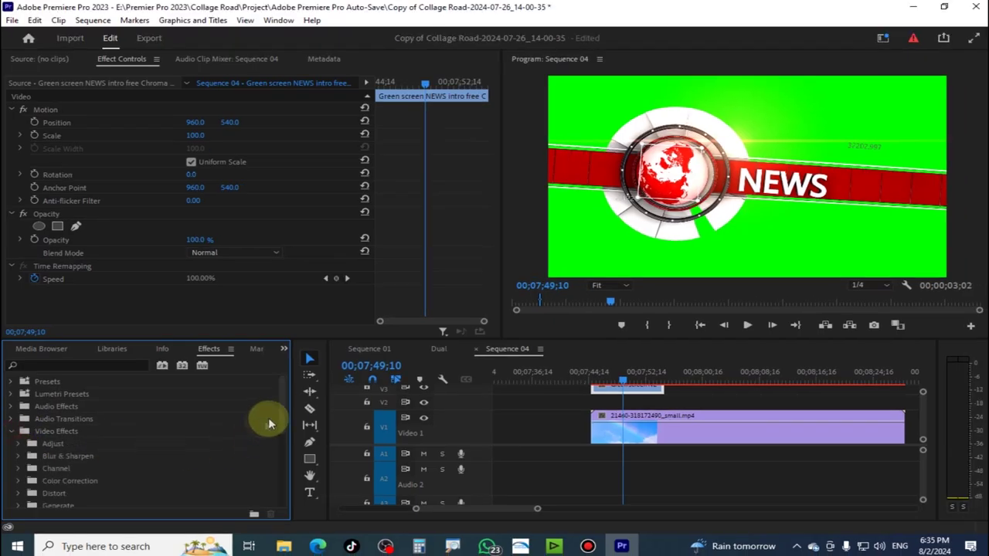
drag(283, 414, 284, 474)
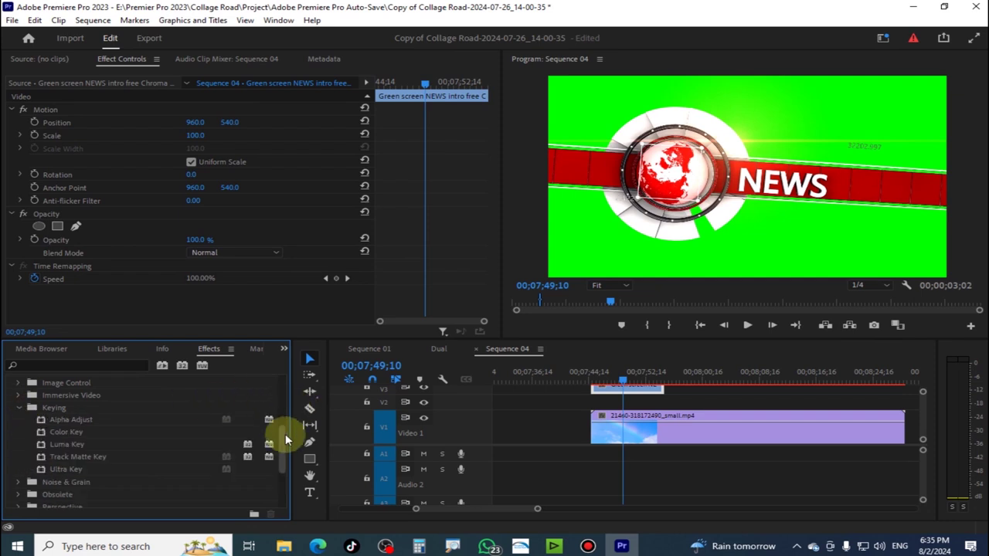
scroll(75, 426, down, 1)
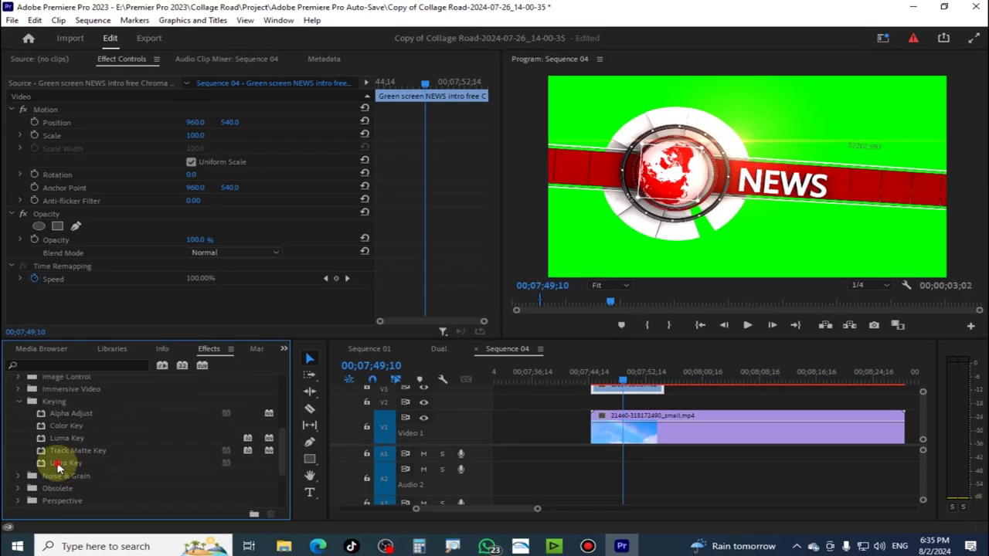
Drop Ultra Key onto the V3 NEWS clip and enlarge the video tracks to show clip names
drag(59, 467, 878, 417)
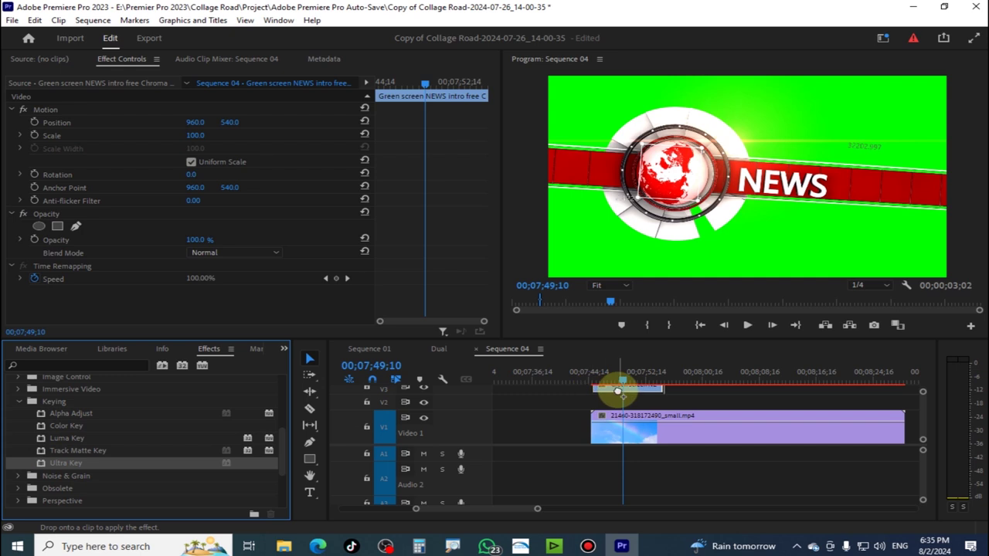
drag(618, 392, 618, 392)
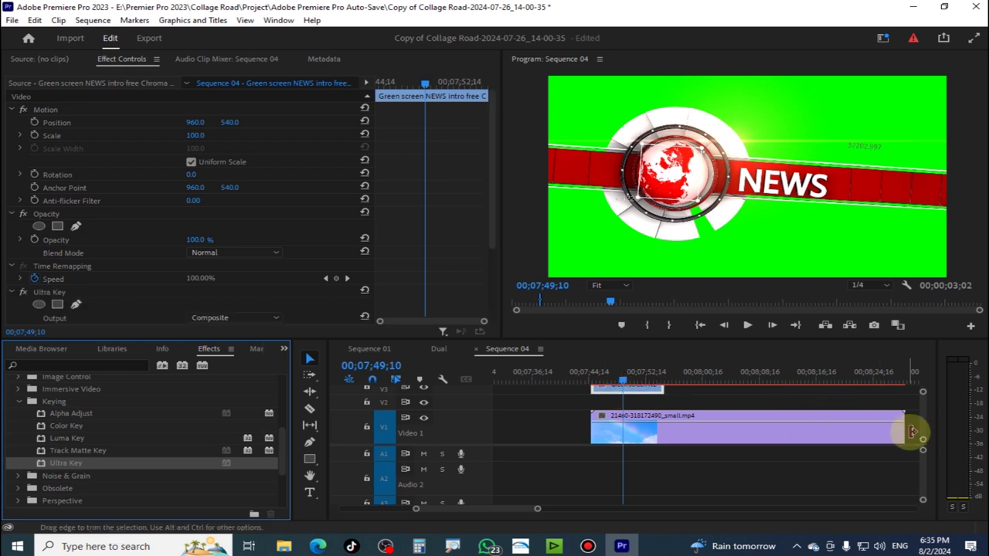
drag(923, 438, 922, 435)
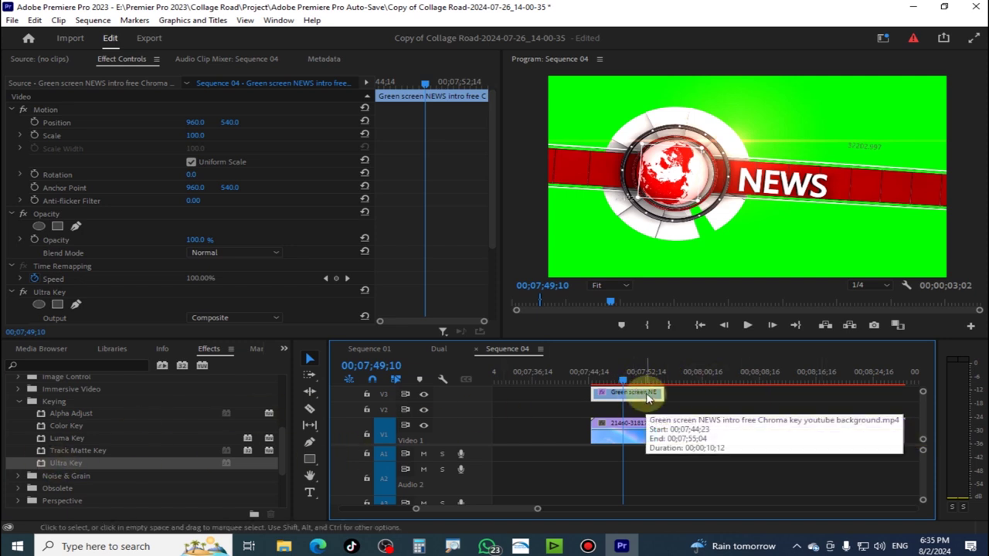
mouse_move(620, 380)
mouse_down()
mouse_move(631, 382)
mouse_move(634, 429)
mouse_up()
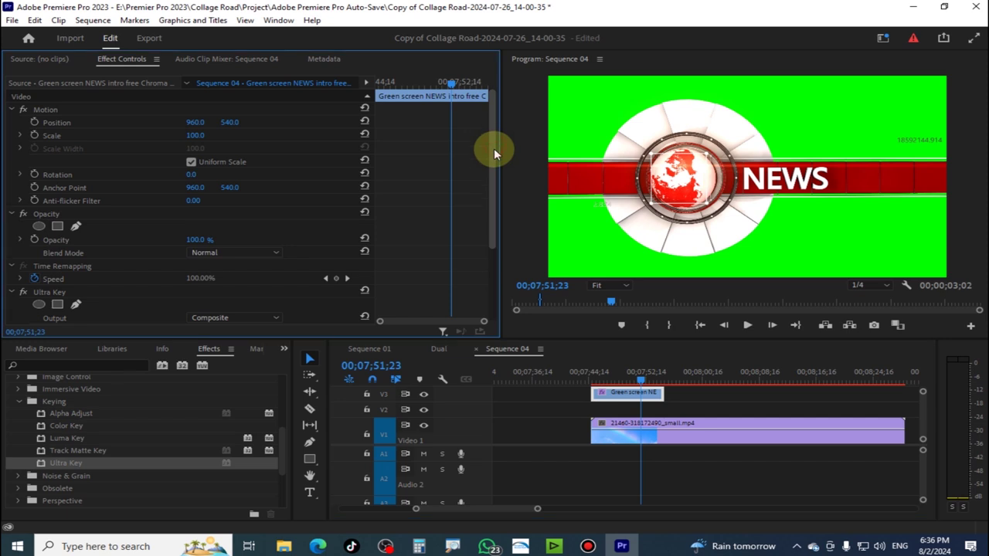
drag(495, 153, 495, 177)
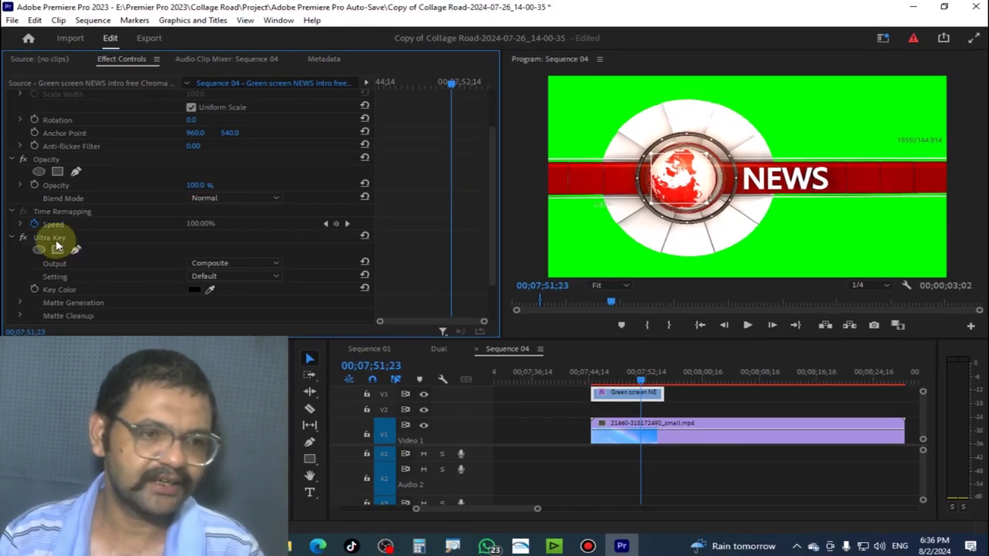
Sample the NEWS graphic's white circle as the Ultra Key color
click(54, 239)
scroll(426, 247, up, 3)
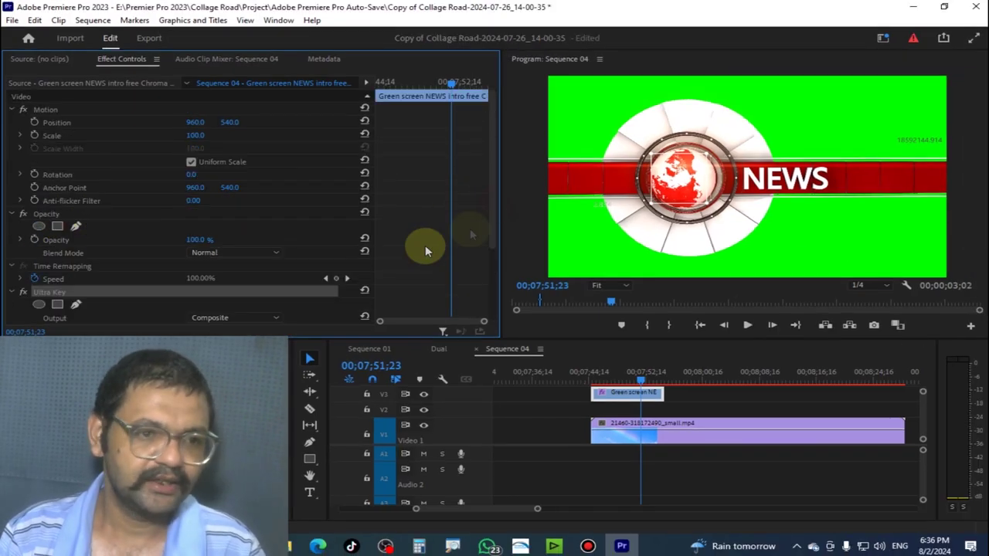
scroll(479, 231, down, 3)
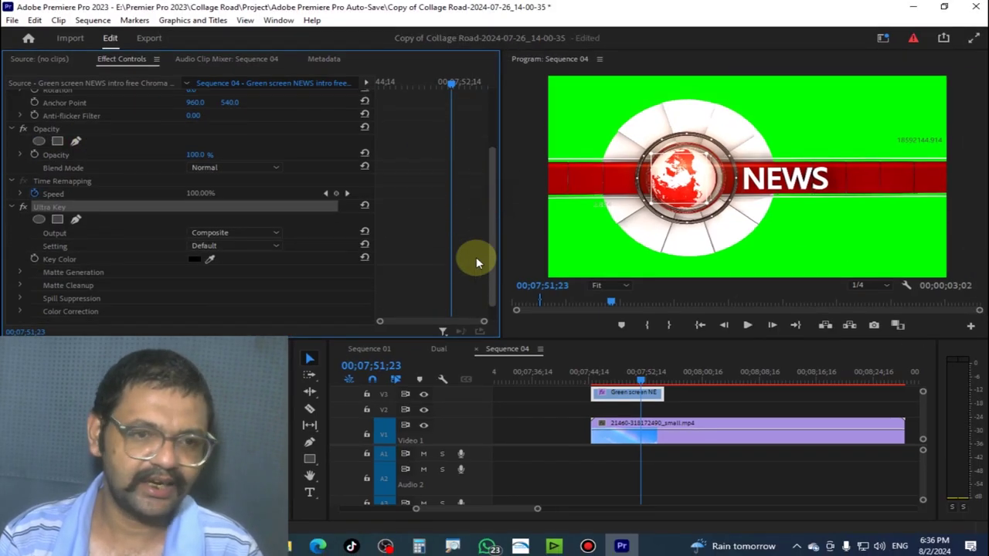
click(649, 396)
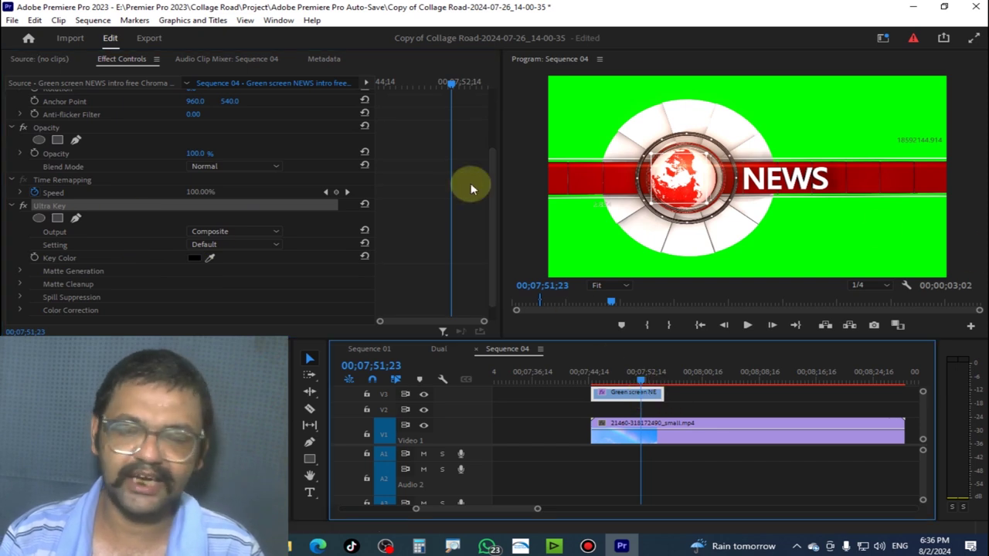
click(210, 257)
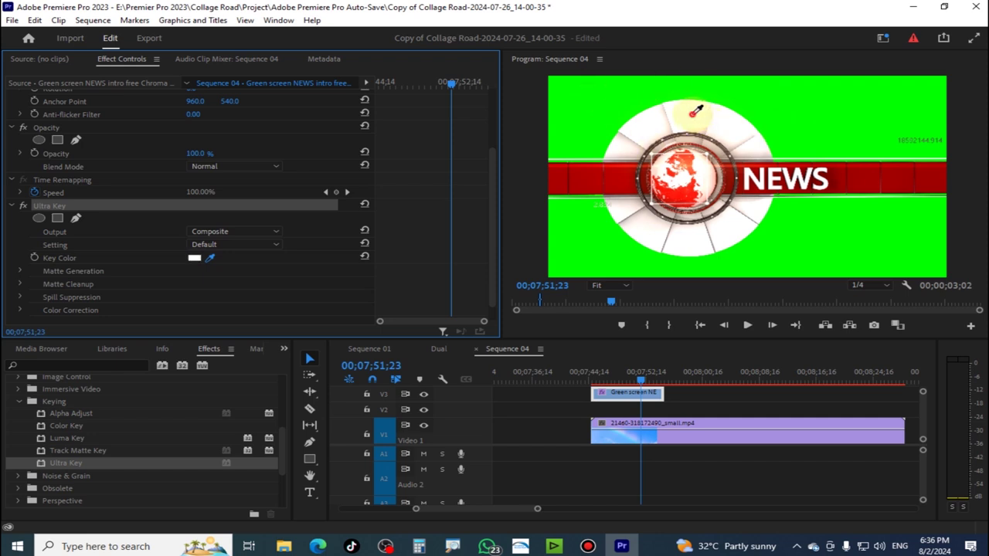
click(691, 115)
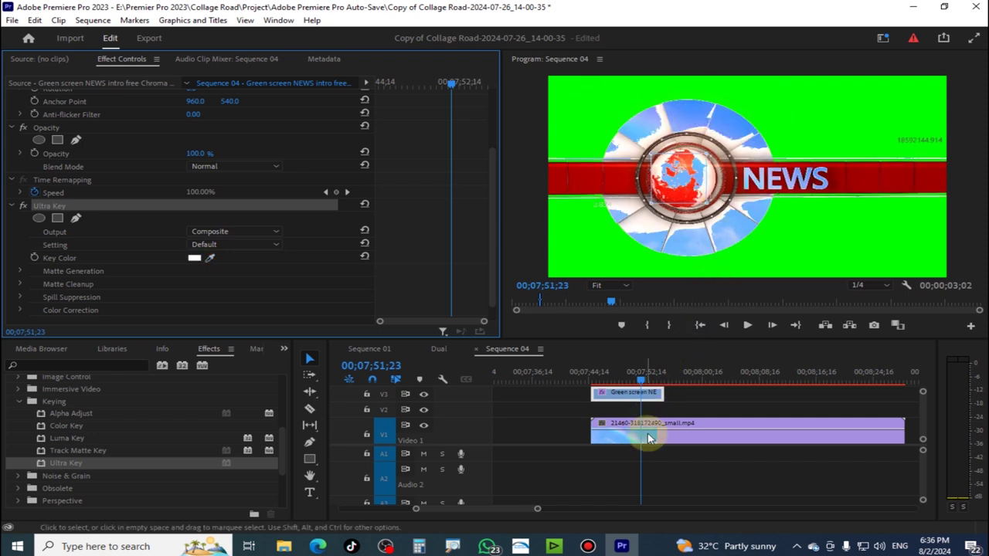
Shift the sky clip to preview it, move it back under the NEWS clip, and reselect NEWS
drag(645, 426, 720, 426)
click(695, 375)
drag(696, 376, 697, 392)
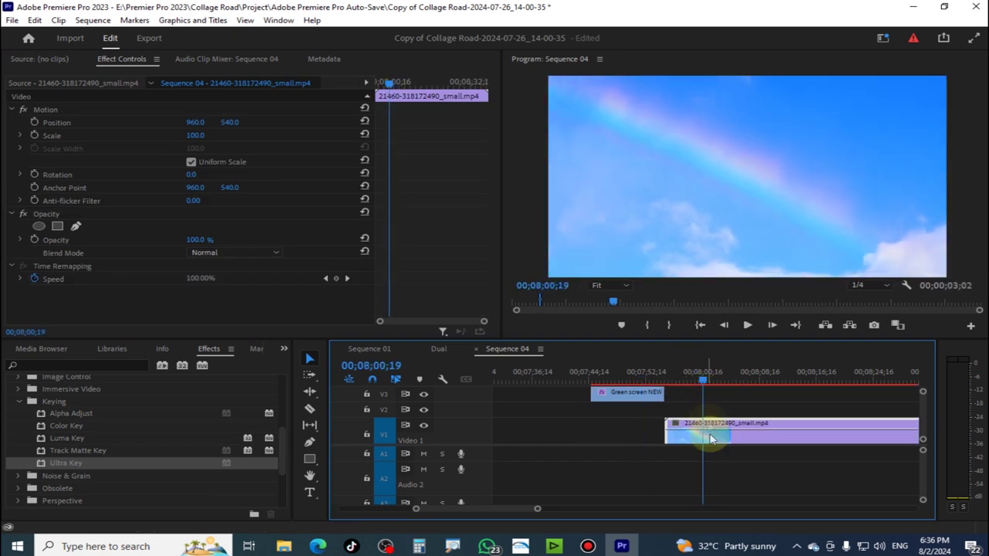
drag(697, 431, 651, 434)
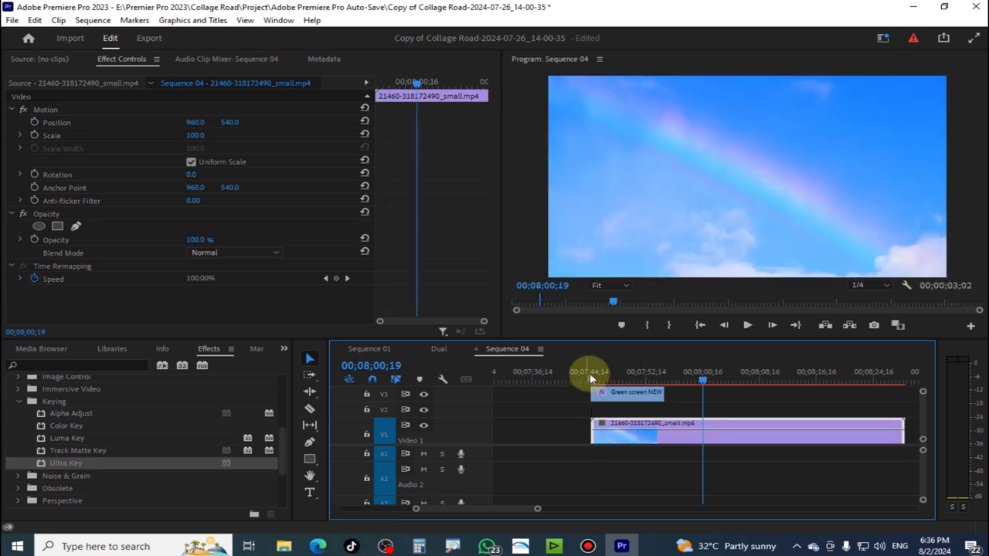
click(600, 378)
drag(619, 383, 599, 382)
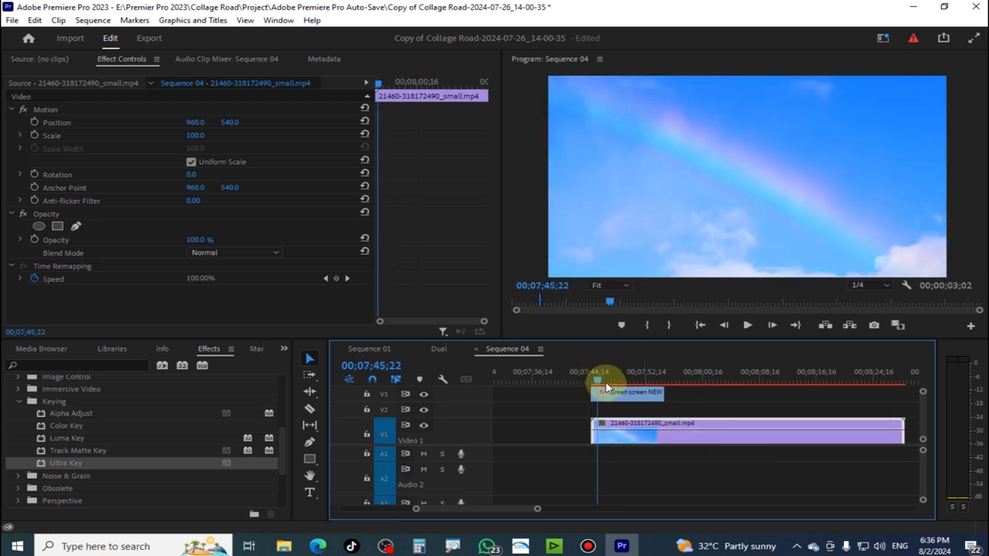
click(607, 396)
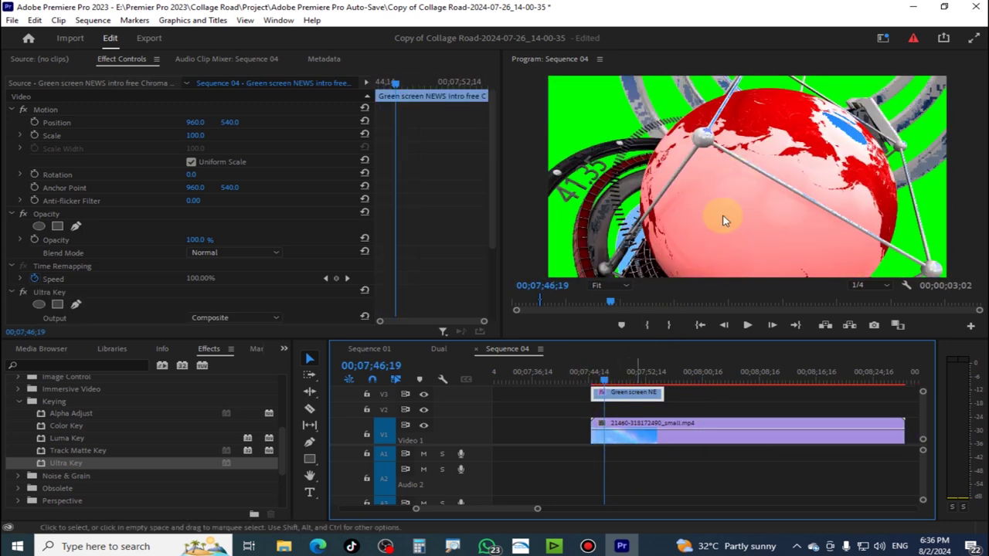
Scrub the playhead to the NEWS frame at 00;07;51;17
drag(619, 386, 647, 394)
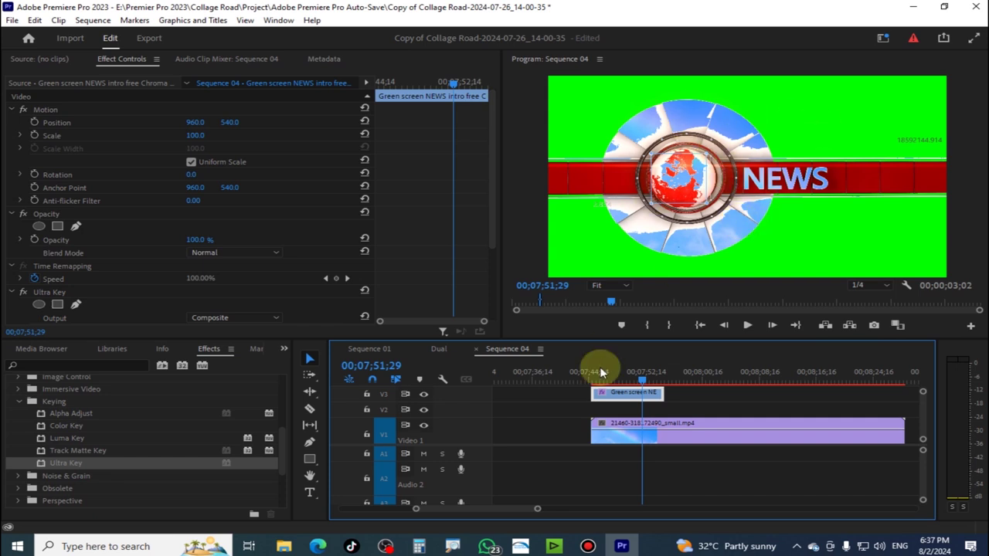
drag(490, 186, 494, 249)
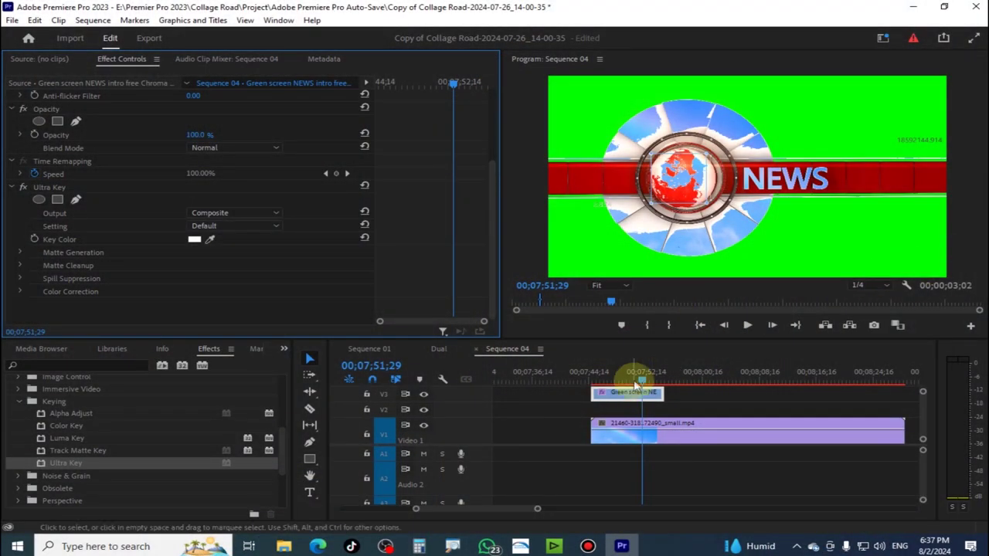
click(630, 378)
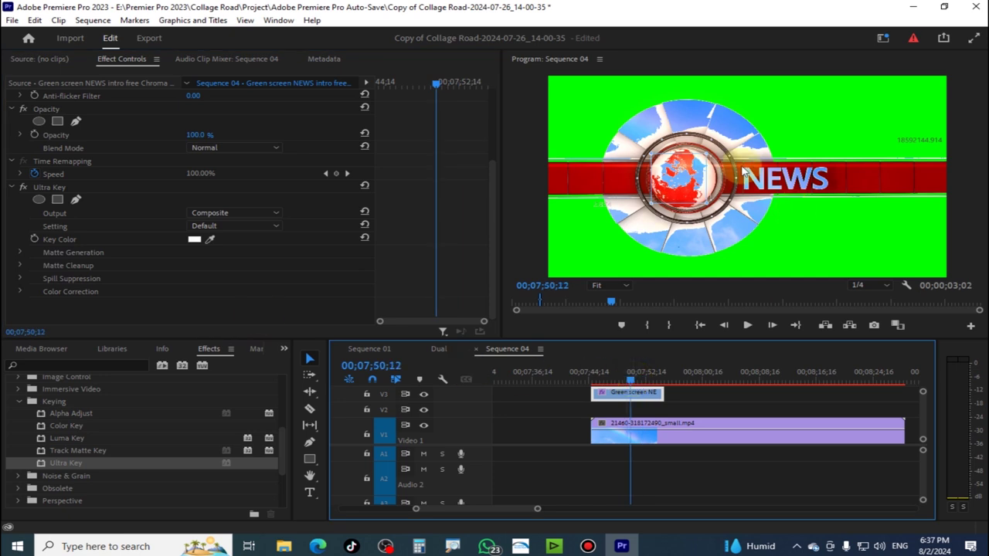
click(639, 382)
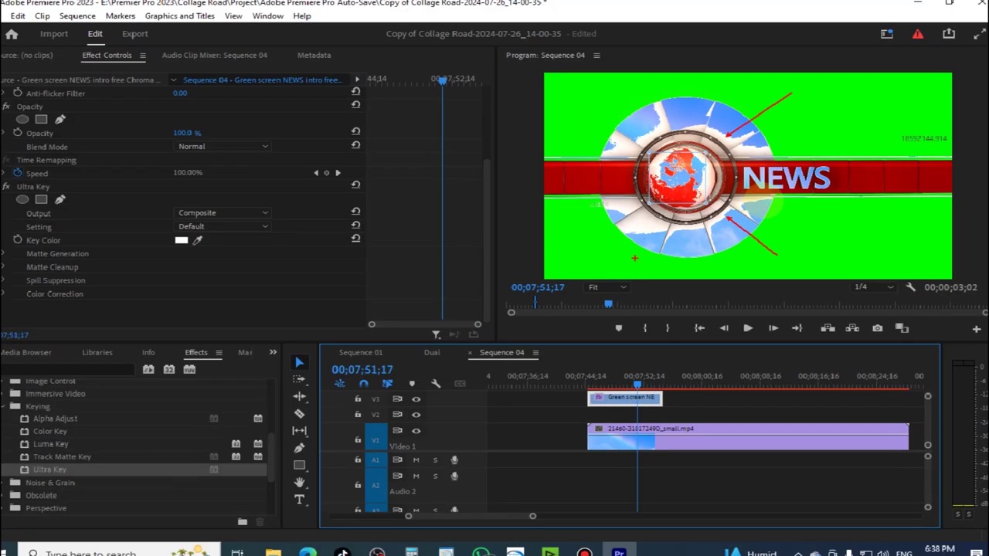
Set Matte Generation Transparency to 73.0 and Highlight to 100.0, and raise Tolerance
click(22, 253)
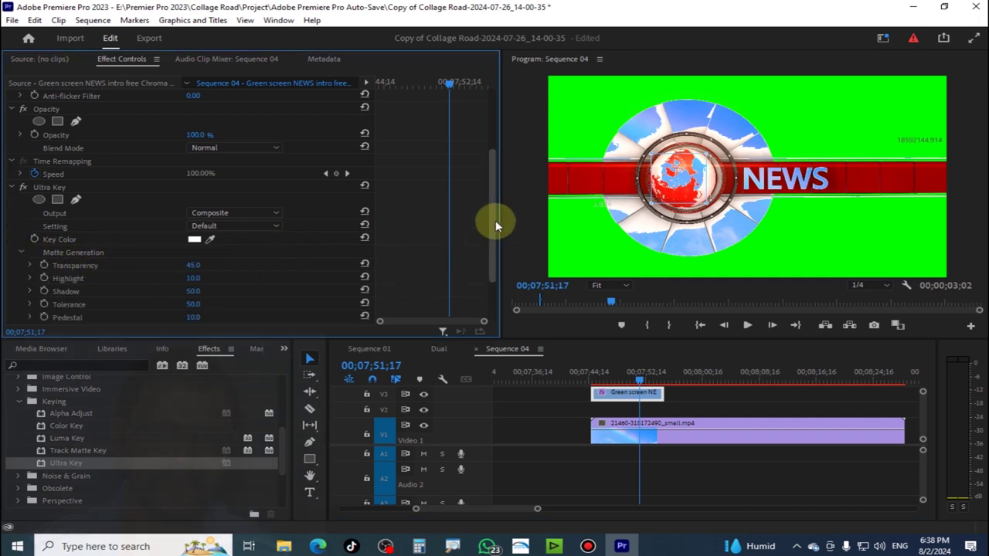
scroll(491, 219, down, 2)
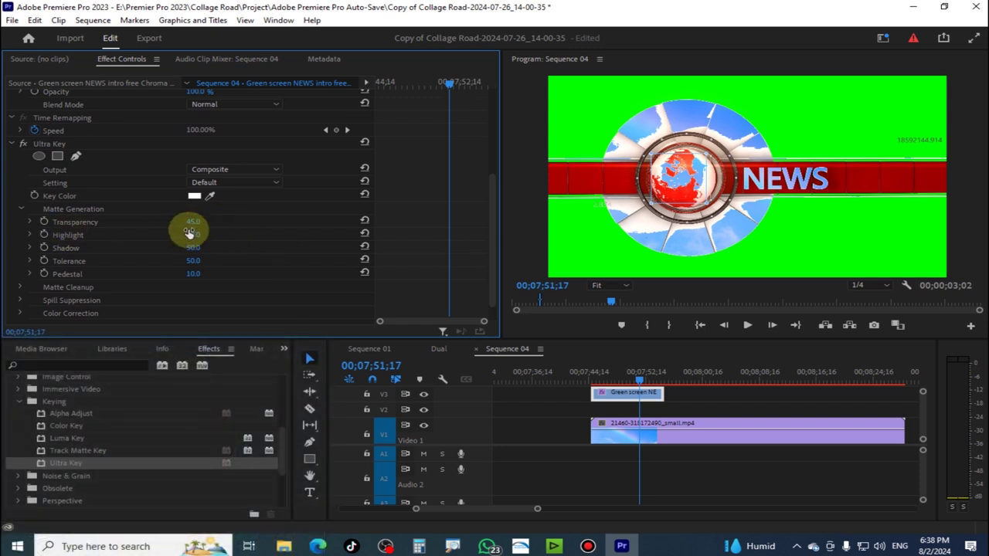
drag(193, 221, 213, 221)
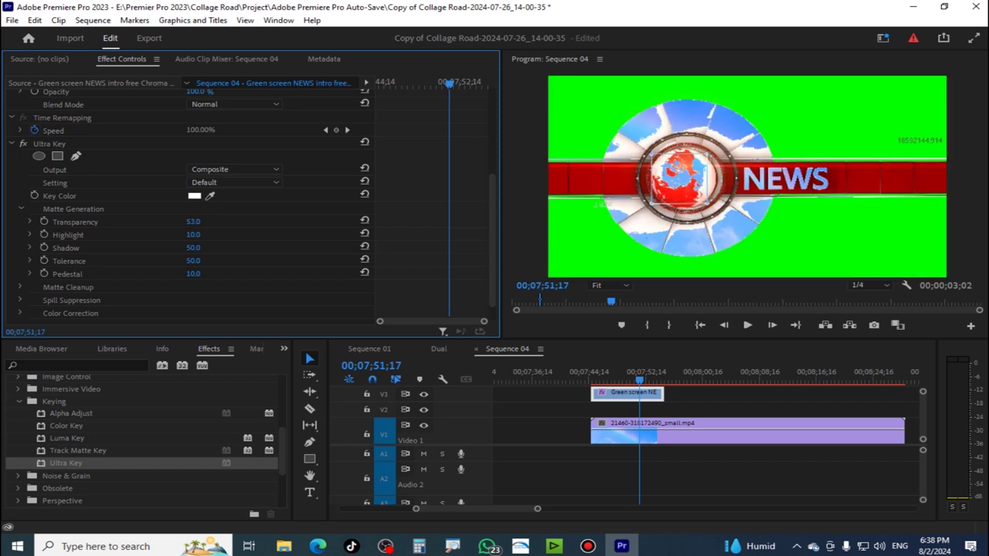
drag(205, 222, 198, 234)
mouse_move(198, 235)
mouse_down()
mouse_move(186, 235)
mouse_move(206, 230)
mouse_move(189, 248)
mouse_move(257, 258)
mouse_up()
drag(195, 265, 224, 262)
mouse_move(192, 261)
mouse_down()
mouse_move(212, 260)
mouse_move(193, 276)
mouse_up()
drag(491, 235, 495, 191)
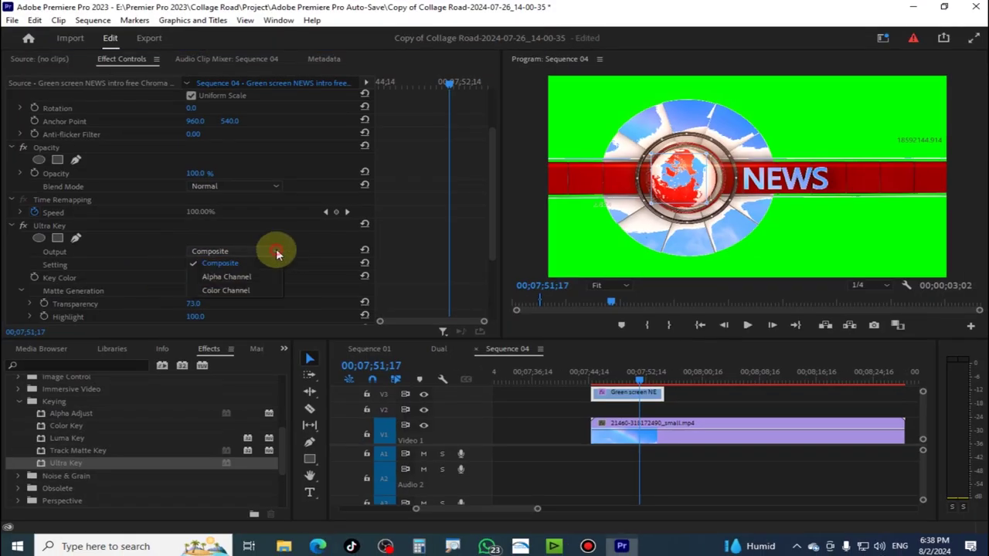
Preview the key as an alpha matte, then return Output to Composite
click(249, 278)
click(726, 224)
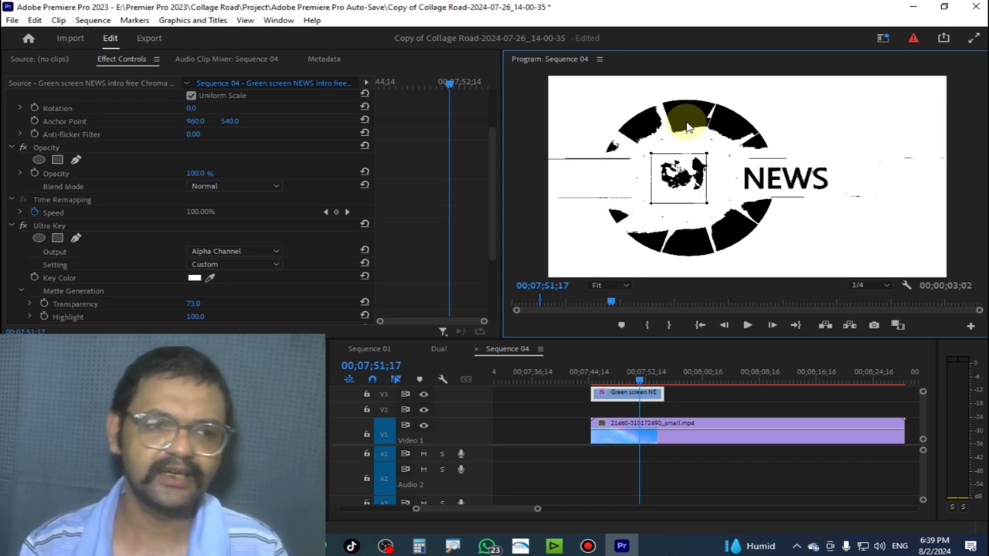
click(629, 392)
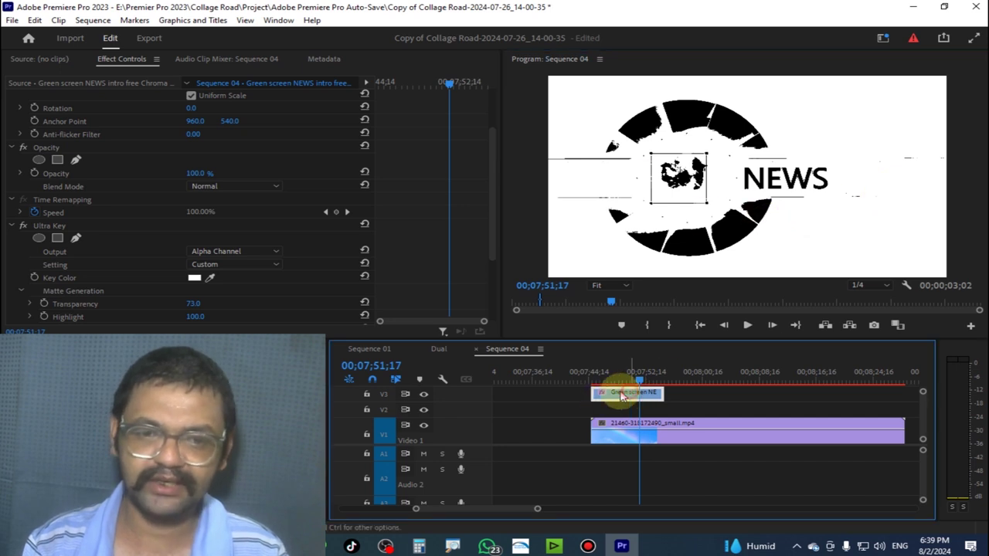
click(237, 253)
click(231, 252)
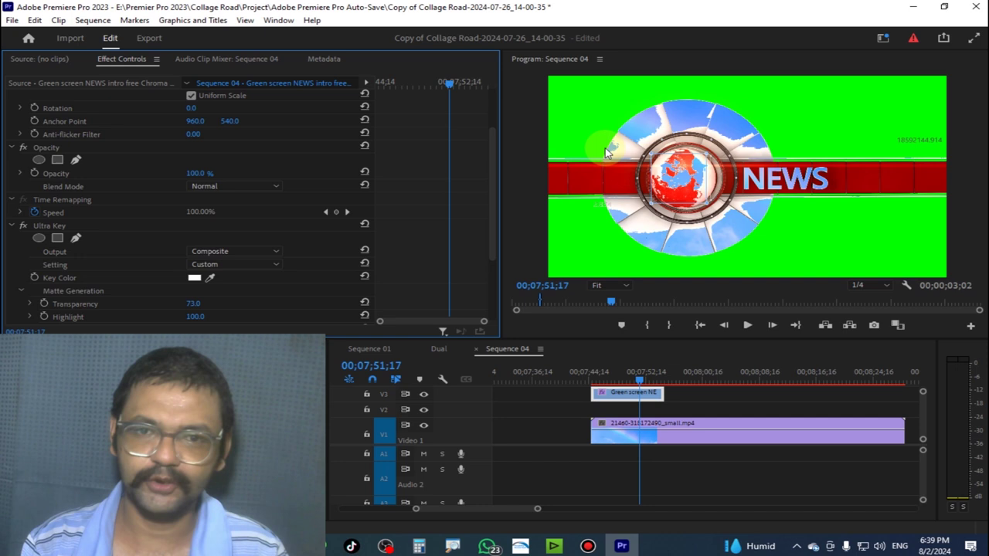
Sample the green background as the key color and set Output to Alpha Channel
drag(209, 277, 827, 87)
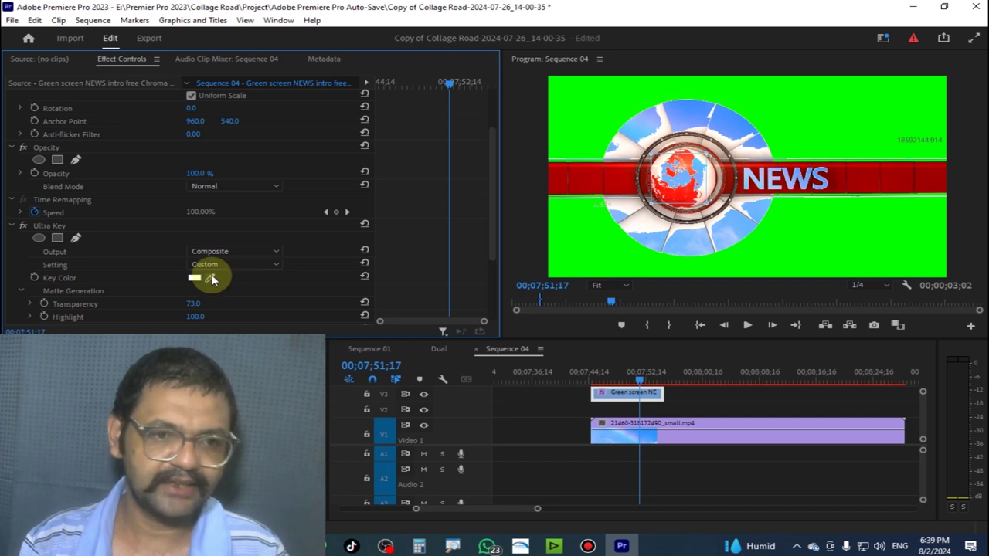
click(817, 98)
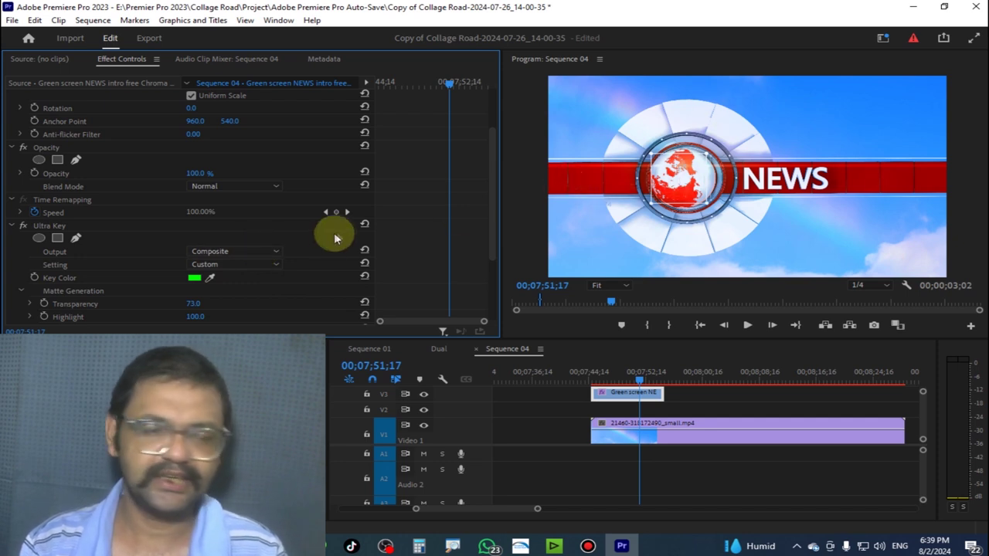
click(242, 252)
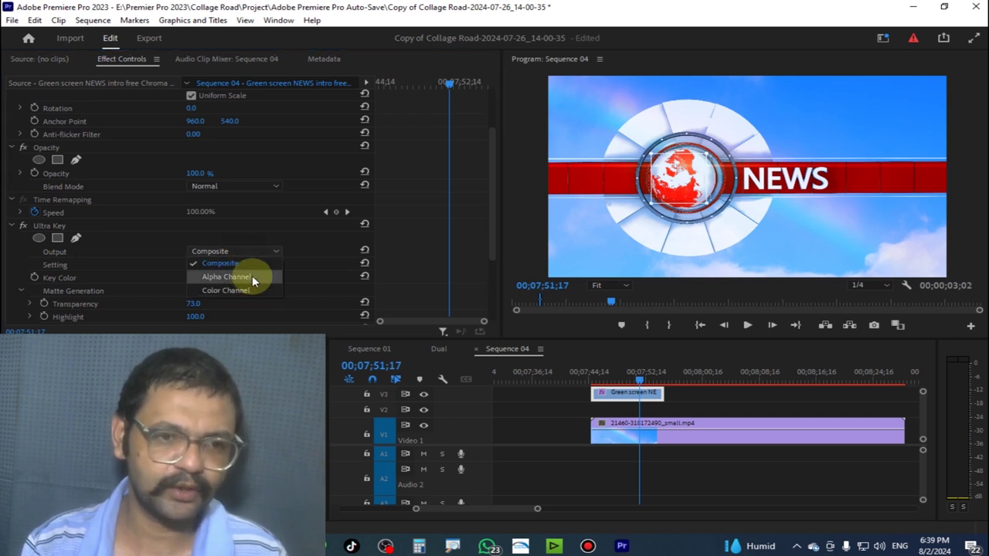
click(226, 277)
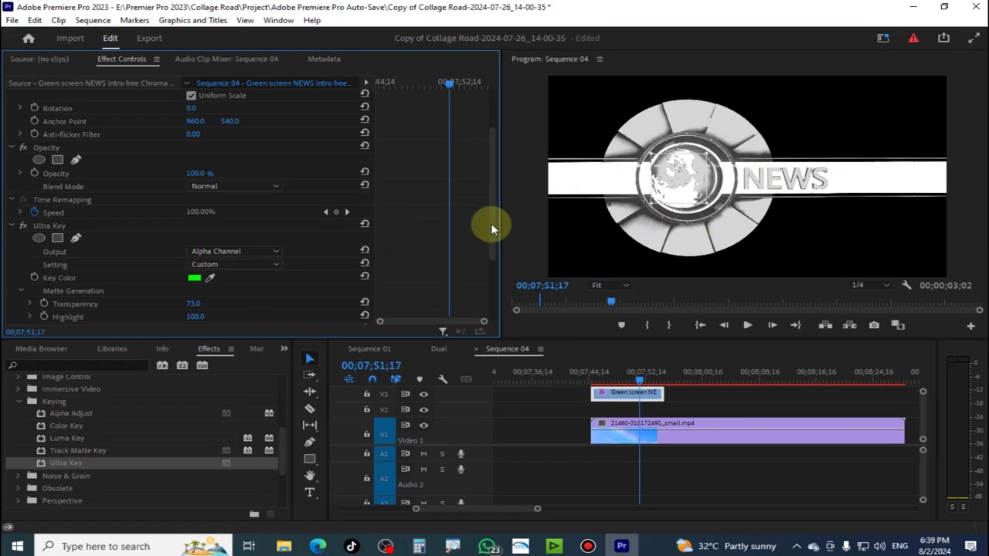
drag(490, 223, 490, 260)
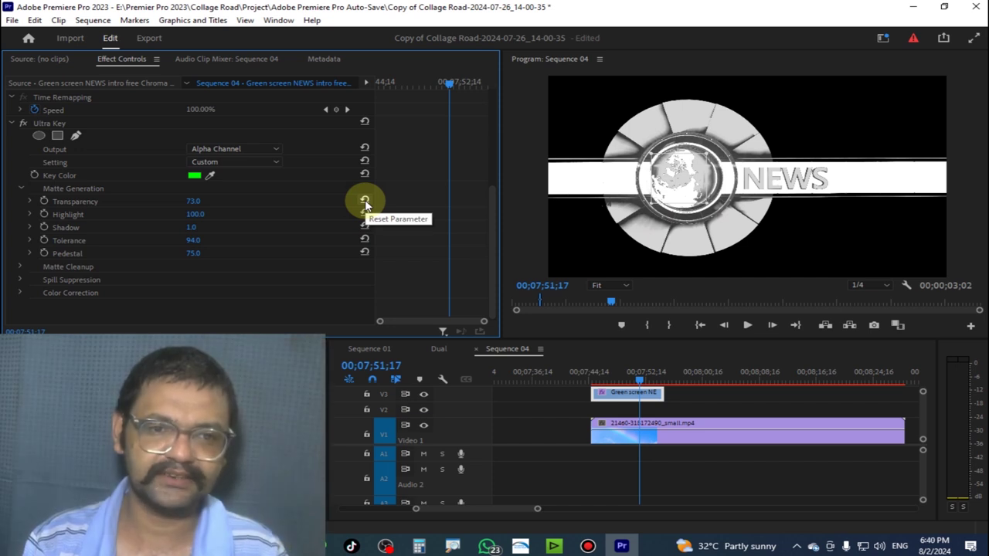
Reset Transparency, Highlight, Shadow, Tolerance and Pedestal to defaults and set Output to Composite
click(365, 213)
click(364, 226)
click(365, 239)
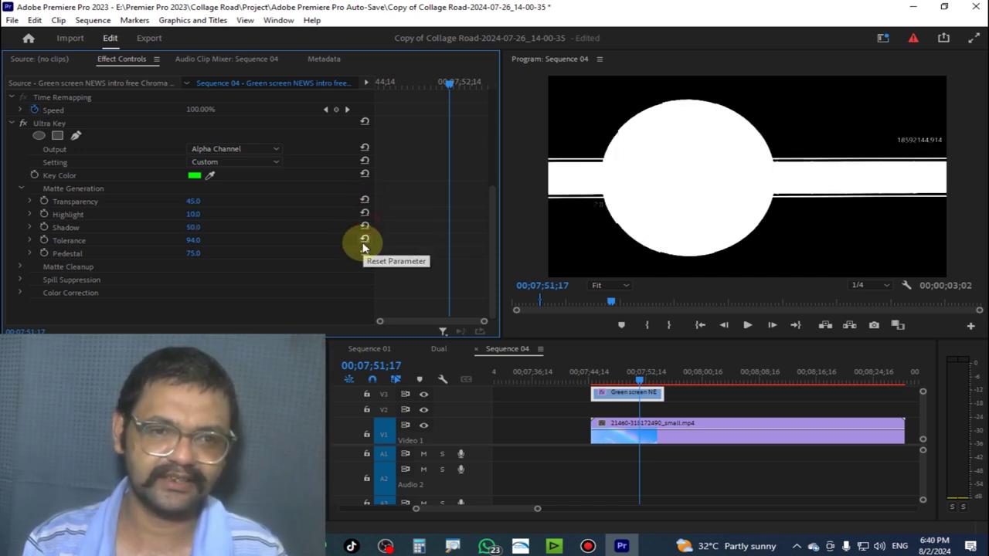
click(365, 253)
click(757, 190)
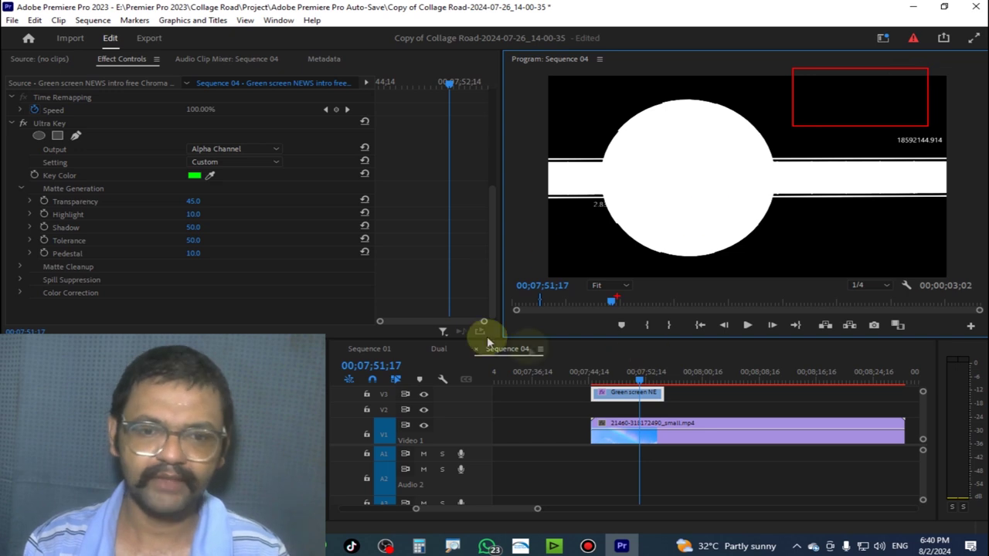
click(248, 148)
click(250, 161)
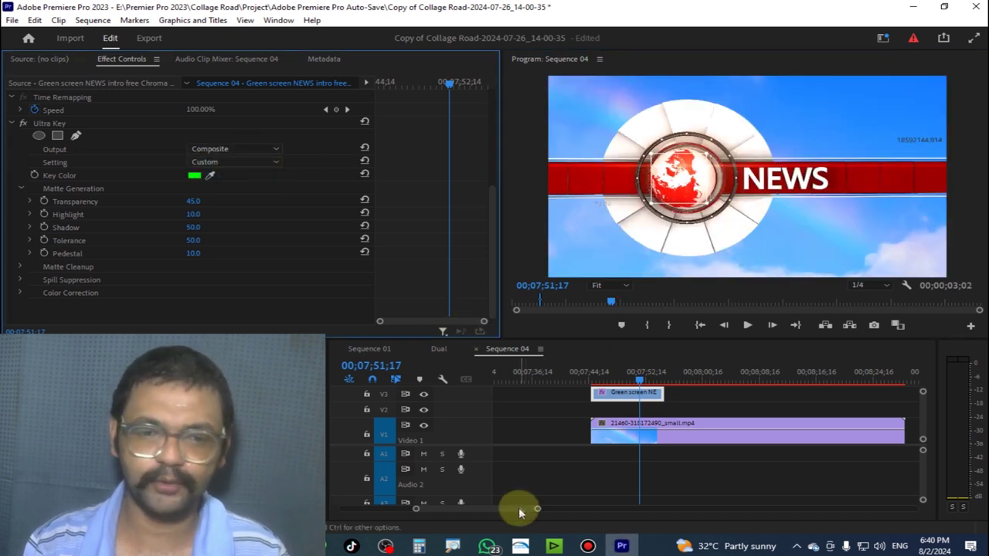
Play from the earlier NEWS clip near 00;03;45 and stop on frame 00;03;48;21
drag(538, 510, 628, 512)
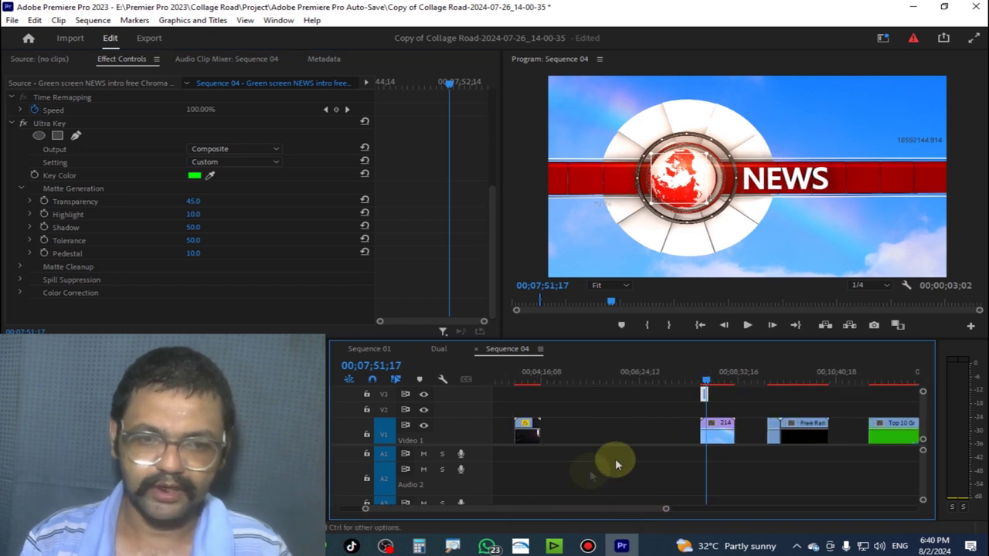
drag(704, 396, 517, 390)
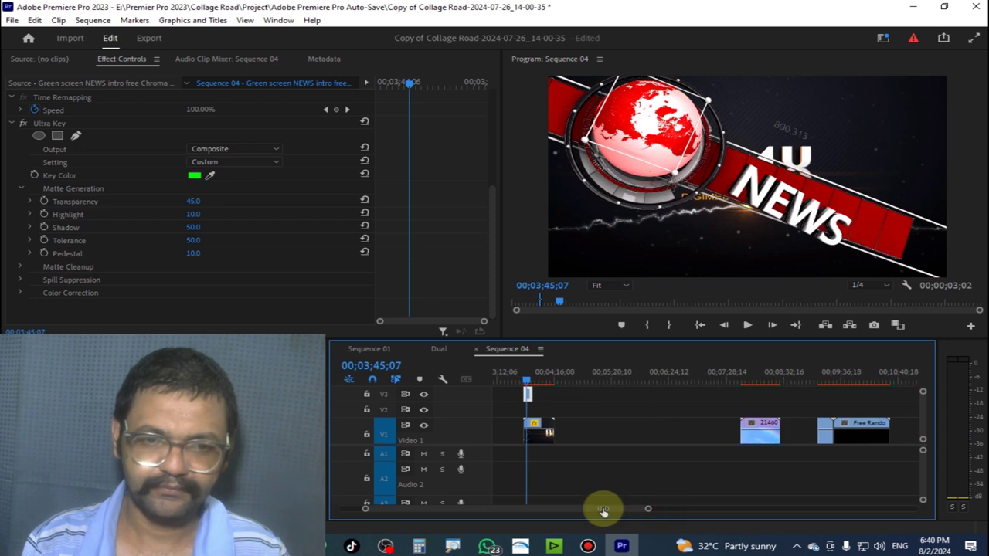
drag(668, 512, 569, 510)
drag(657, 380, 676, 376)
key(space)
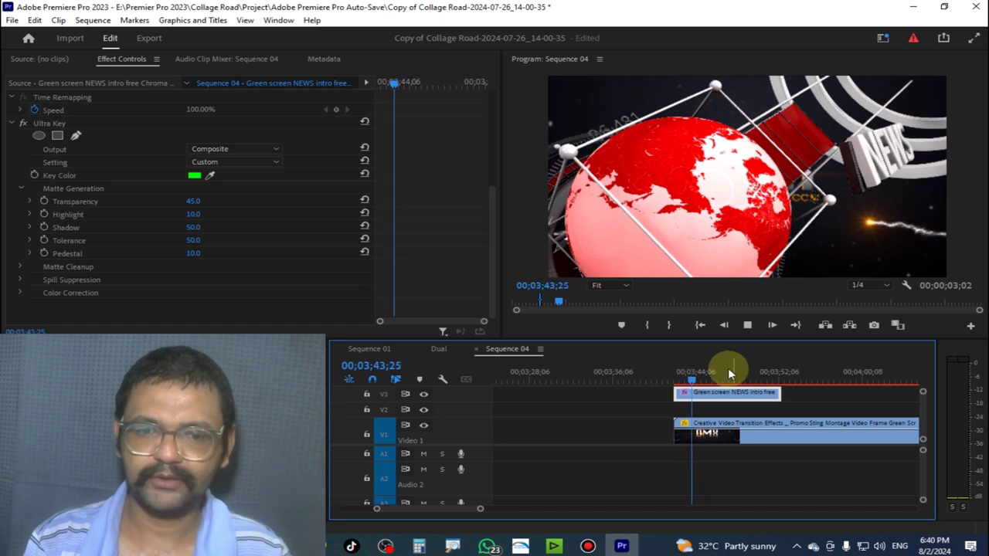
mouse_move(724, 378)
mouse_down()
mouse_move(743, 402)
mouse_move(754, 380)
mouse_up()
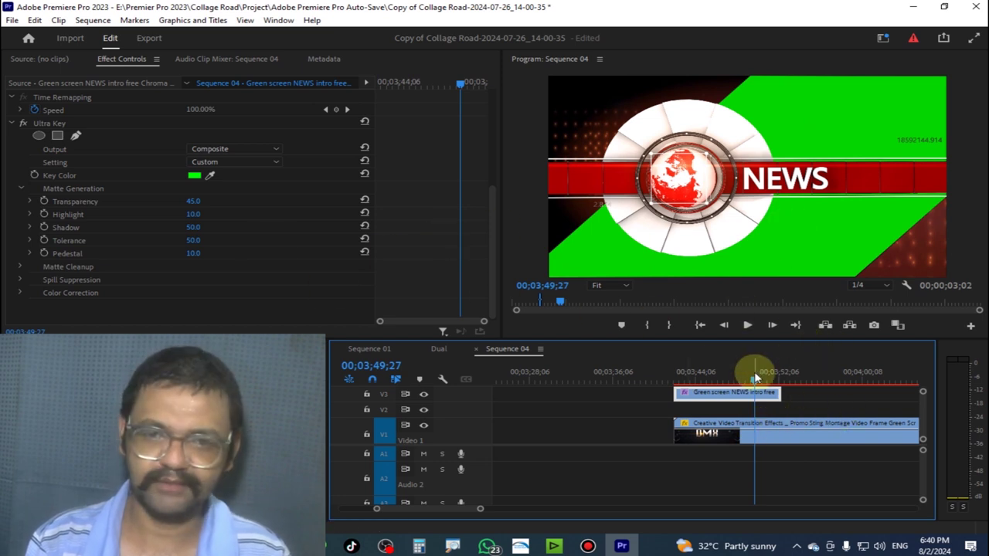
drag(746, 380, 740, 397)
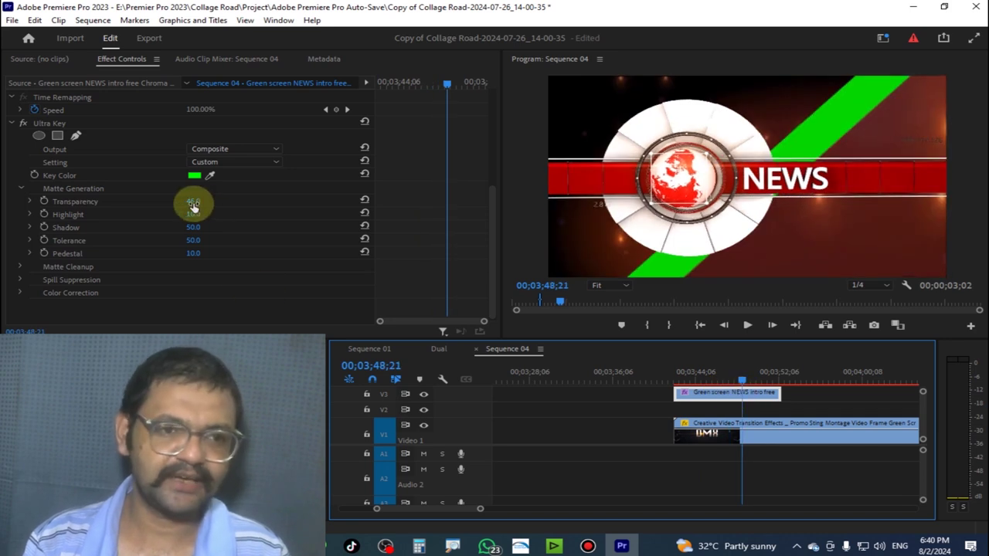
Set Ultra Key Transparency to 63 and Highlight to 77, keeping Output on Composite
mouse_move(193, 203)
mouse_down()
mouse_move(212, 203)
mouse_move(232, 163)
mouse_up()
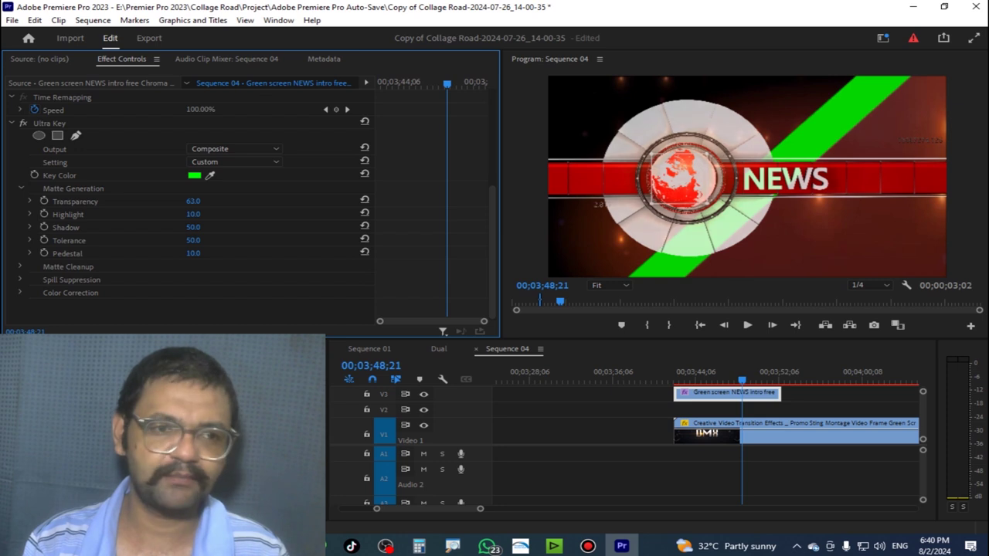
key(ctrl+z)
click(245, 149)
click(244, 175)
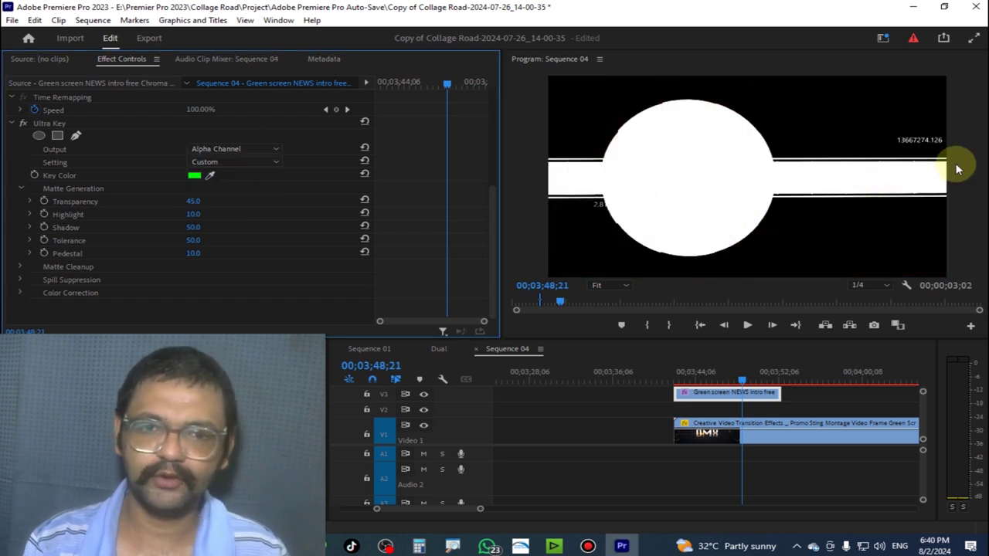
drag(194, 203, 208, 204)
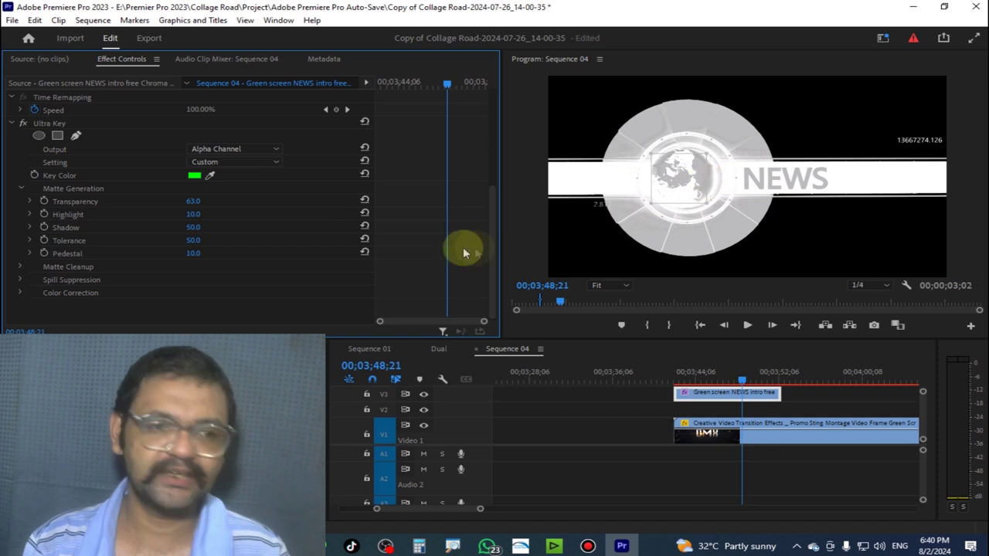
mouse_move(194, 220)
mouse_down()
mouse_move(186, 220)
mouse_move(224, 214)
mouse_move(212, 241)
mouse_move(182, 253)
mouse_up()
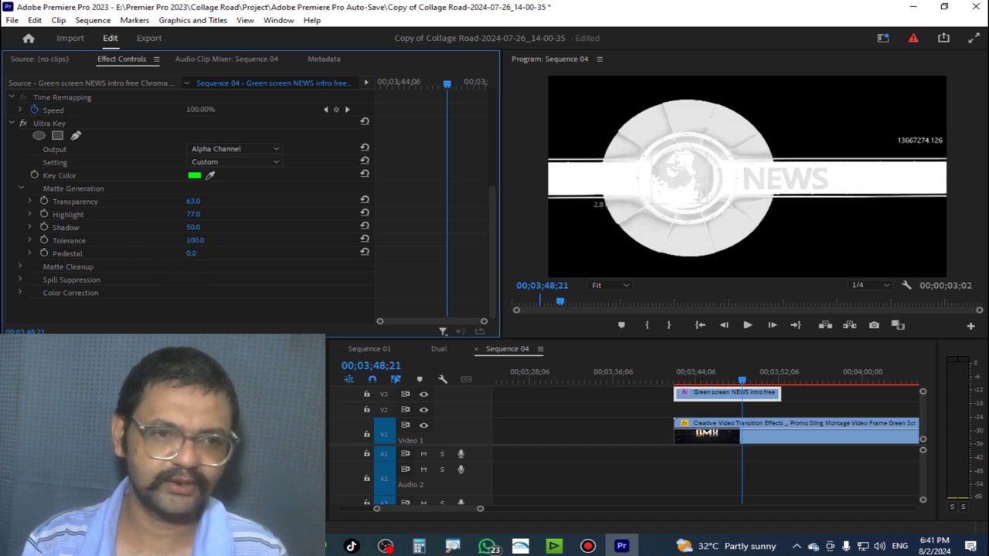
click(21, 267)
Raise Ultra Key Matte Cleanup Choke to 100, with Soften 81, Contrast 69 and Mid Point 88
drag(189, 282, 232, 280)
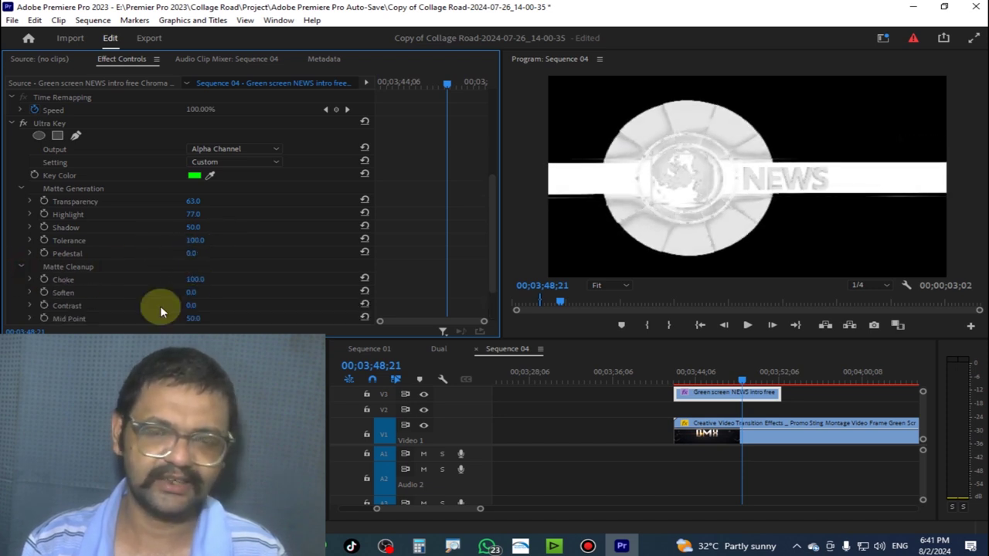
mouse_move(190, 305)
mouse_down()
mouse_move(227, 292)
mouse_move(204, 265)
mouse_up()
scroll(494, 214, down, 2)
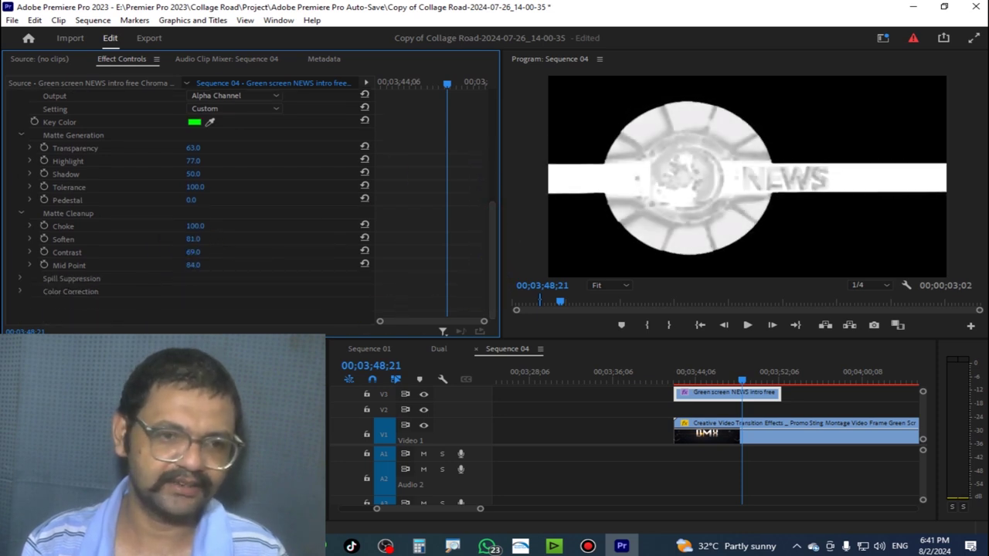
Set Spill Suppression to Spill 99 and Luma 95
click(21, 279)
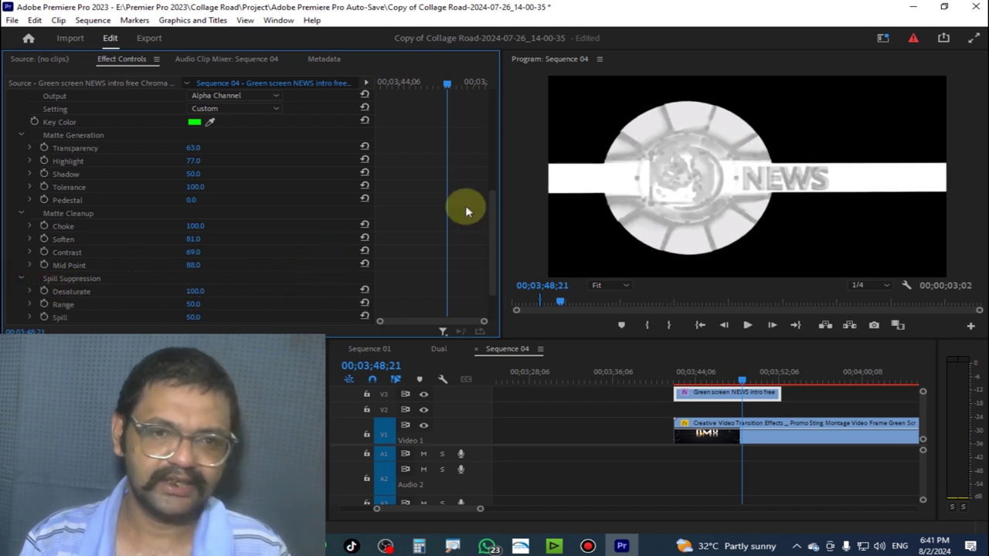
scroll(495, 222, down, 2)
drag(192, 266, 213, 267)
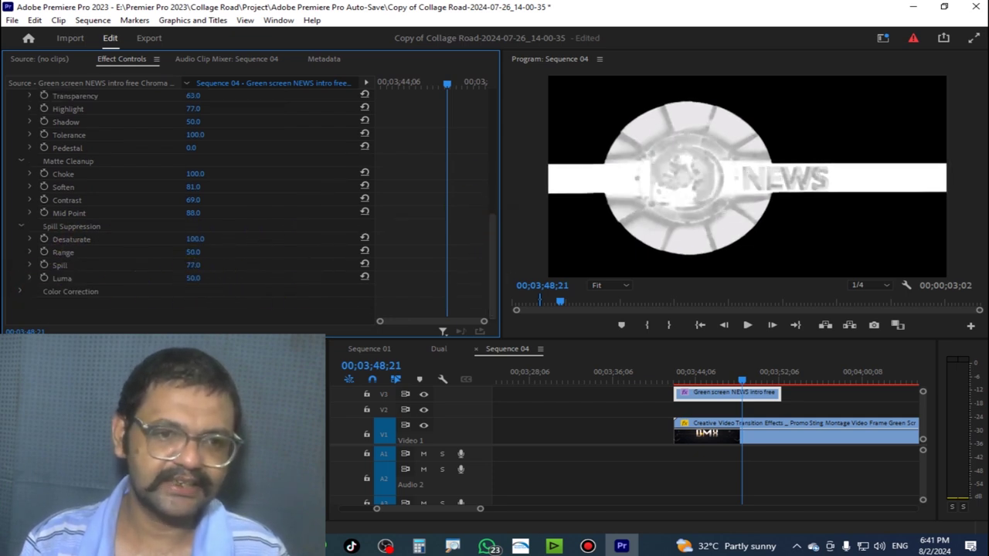
click(188, 281)
text(95)
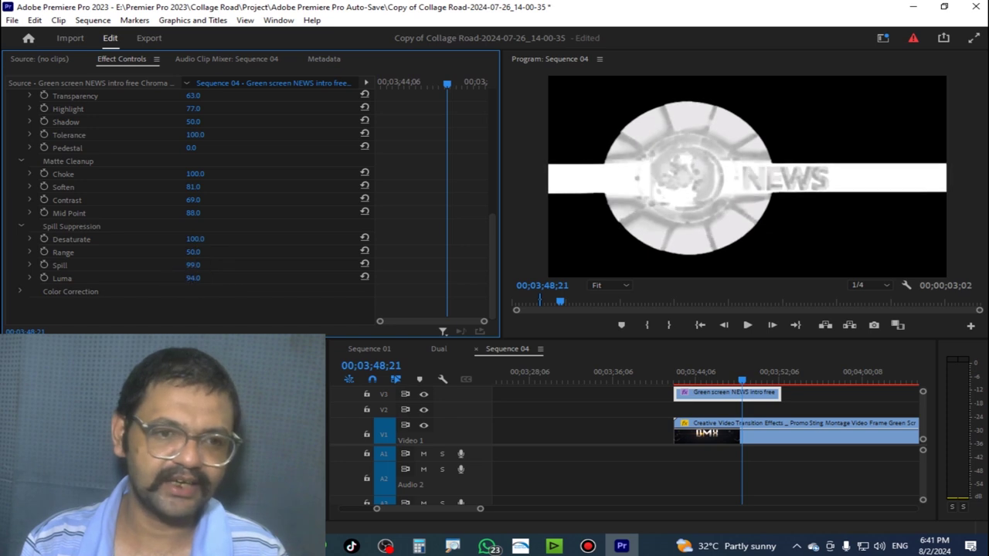
click(29, 308)
Expand the Color Correction settings and bring up the Ultra Key Output choices
click(20, 292)
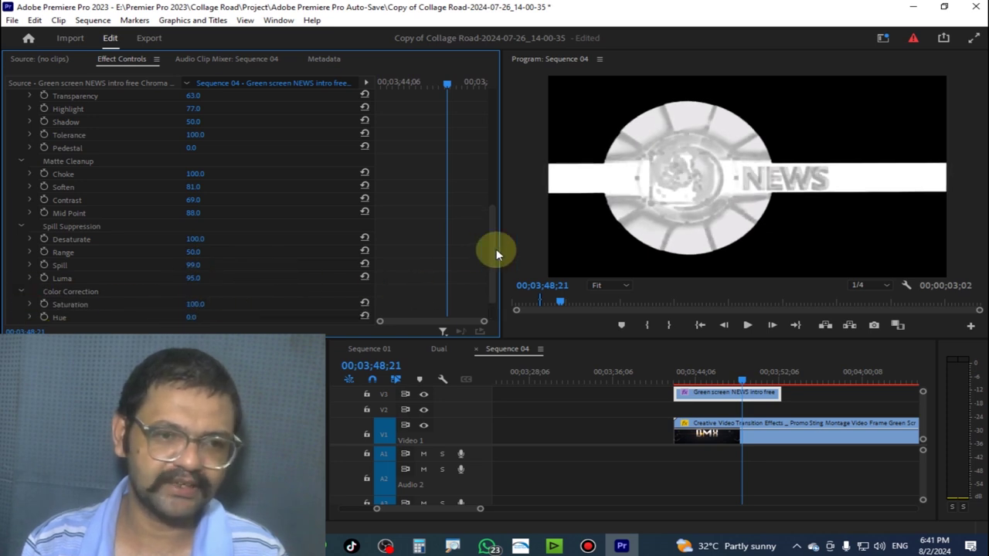
drag(497, 263, 504, 191)
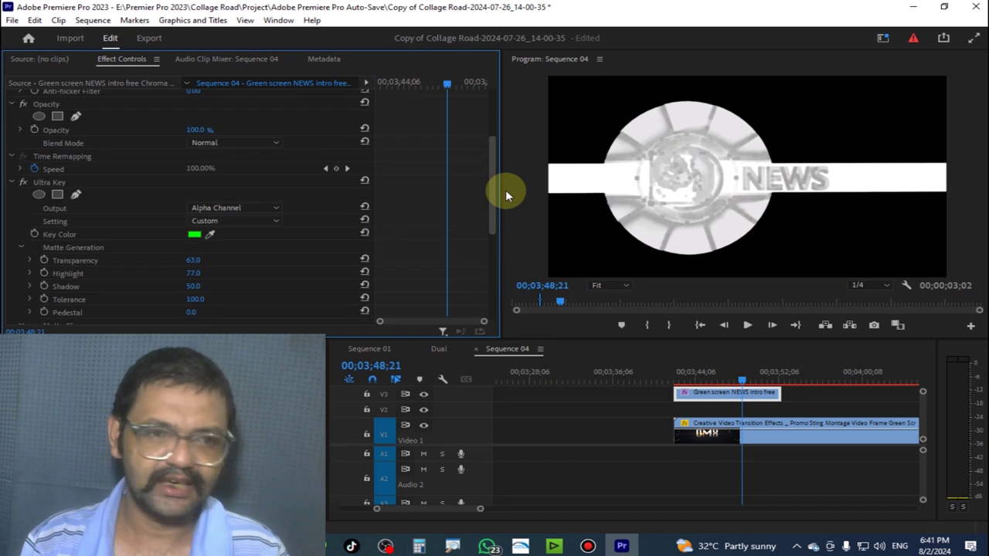
click(231, 209)
Switch Ultra Key Output to Composite, reset Highlight and Desaturate, and zoom the timeline out
click(224, 219)
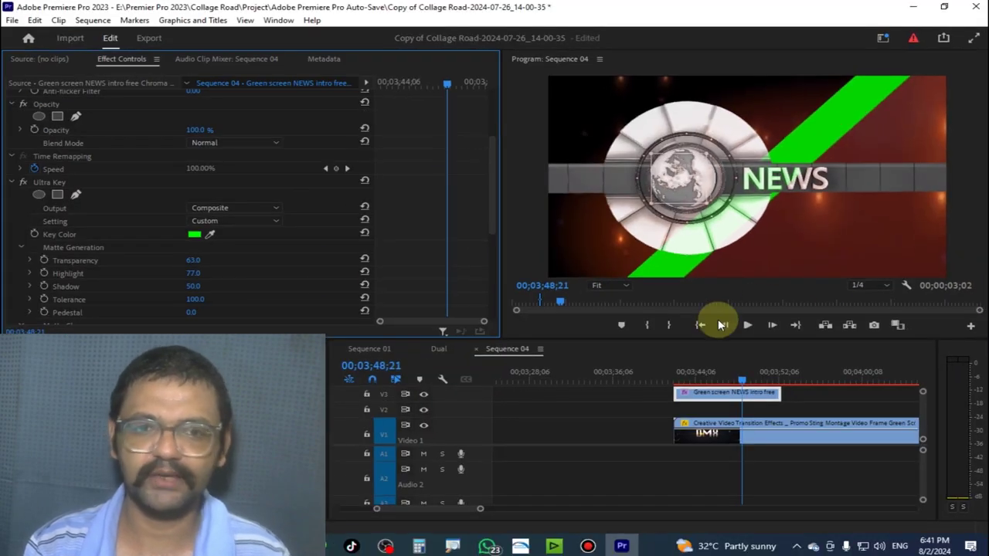
click(364, 272)
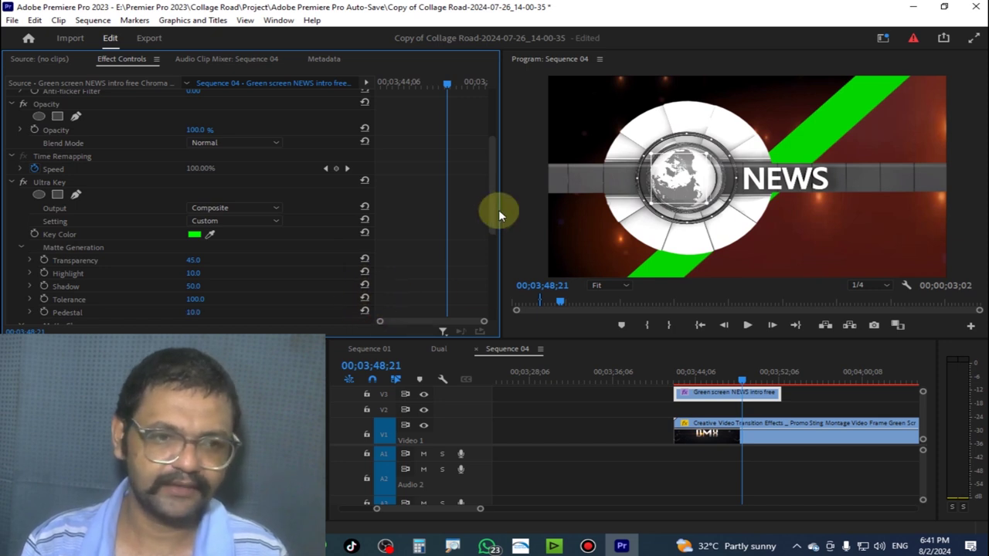
drag(495, 202, 491, 234)
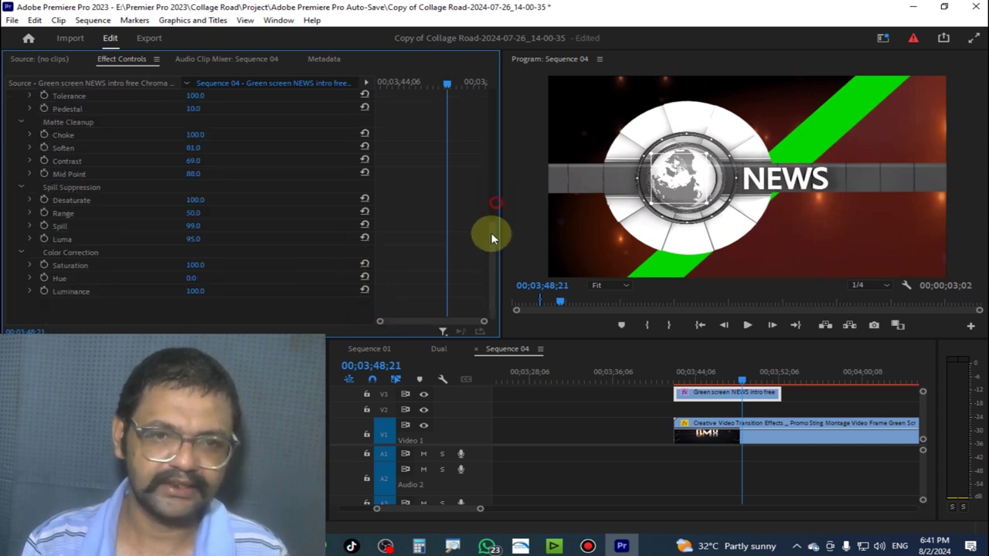
click(364, 201)
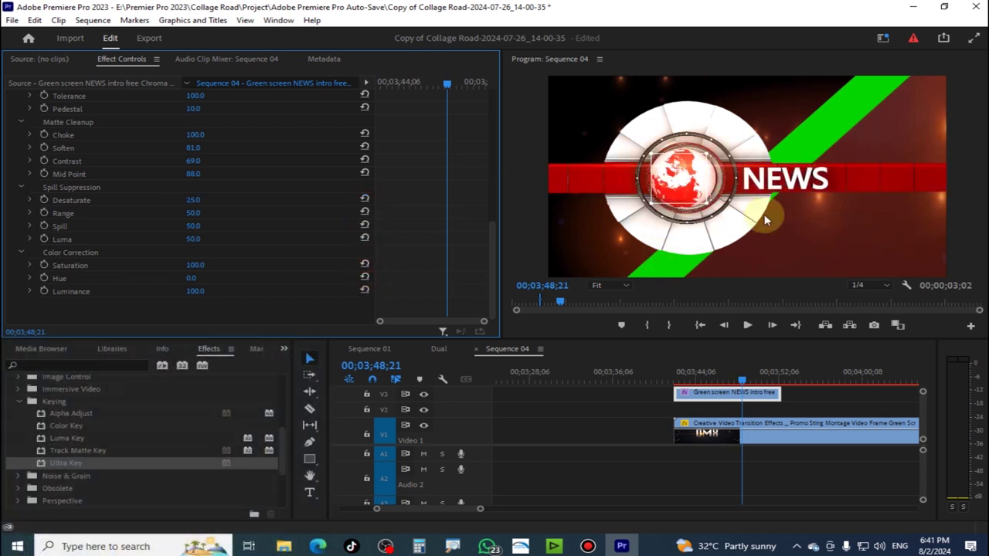
click(785, 186)
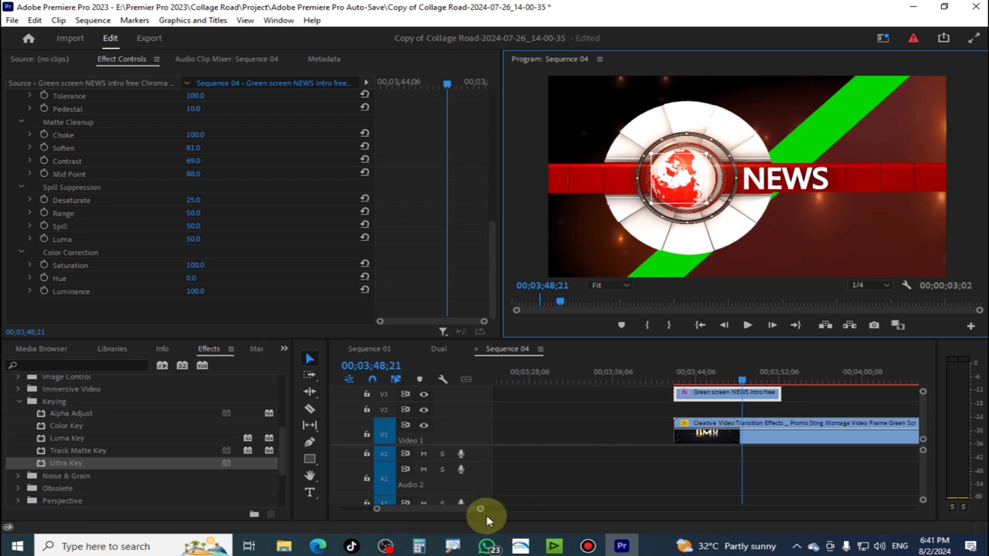
drag(482, 511, 730, 506)
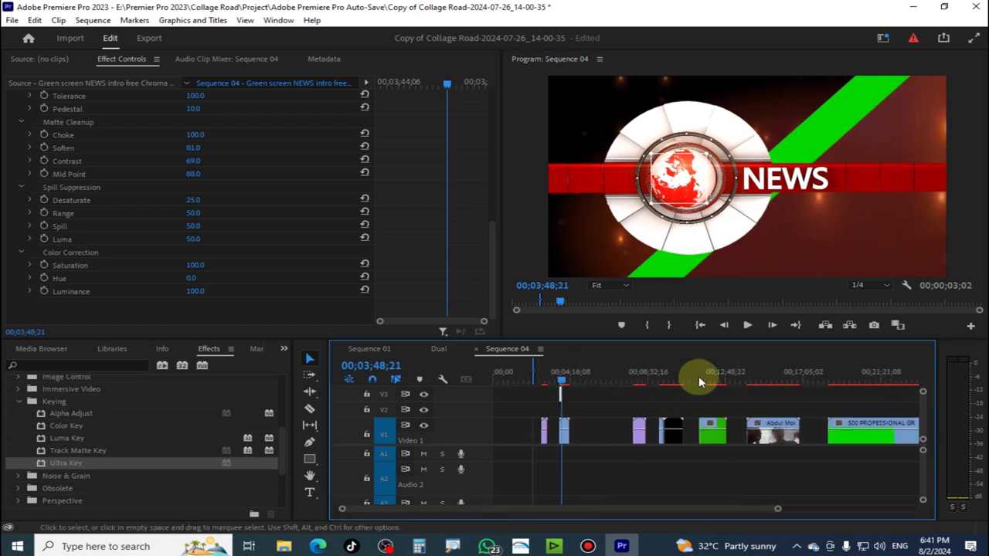
Scrub Sequence 04's playhead to the green-screen transition clip at 00;21;27;11
click(651, 375)
drag(649, 376, 756, 388)
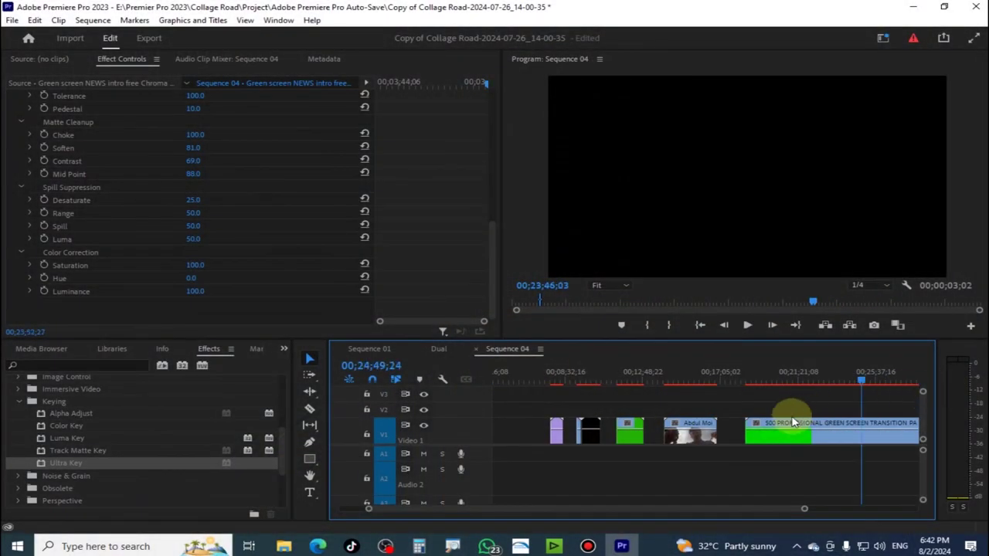
click(791, 422)
drag(792, 422, 782, 422)
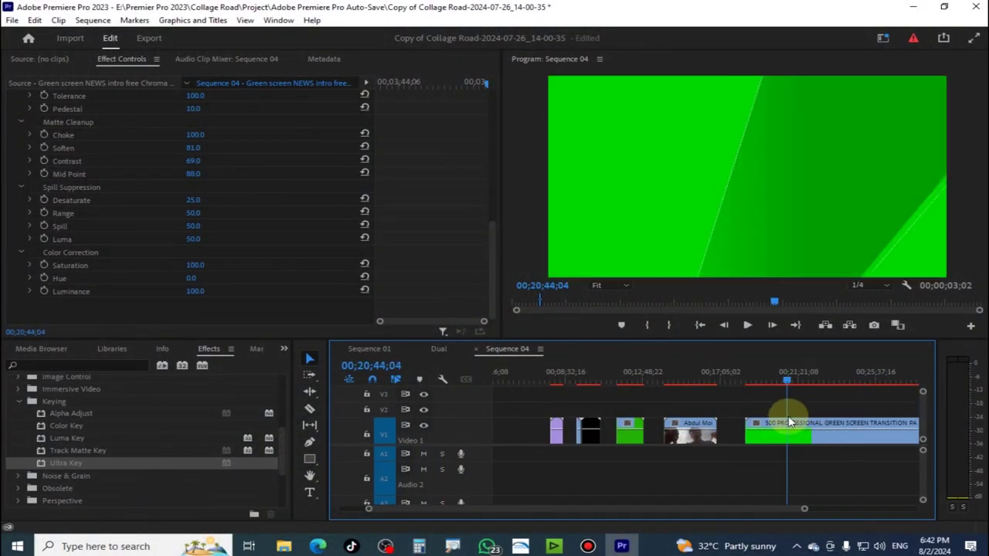
click(793, 421)
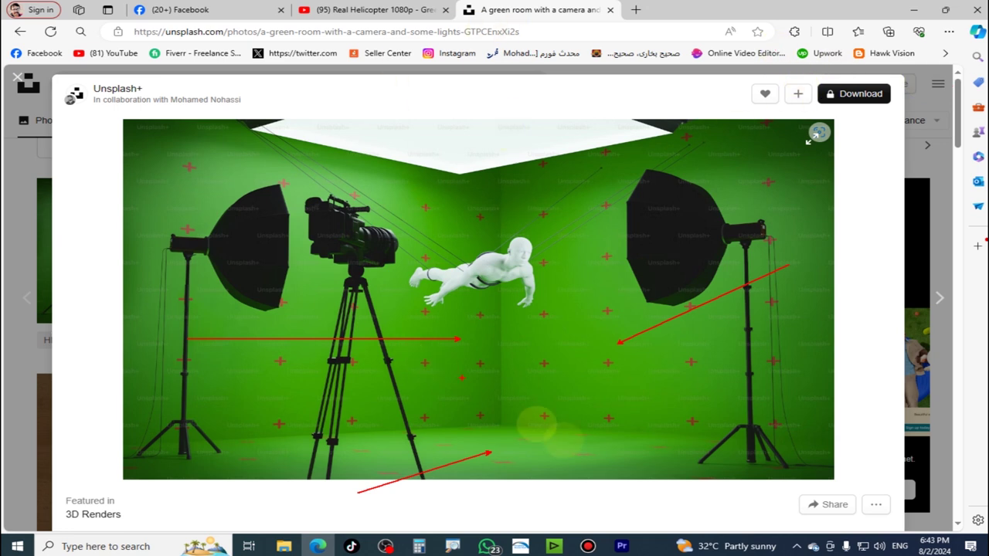
Bring Premiere Pro back to the front with Alt+Tab
key(alt+Tab)
click(671, 188)
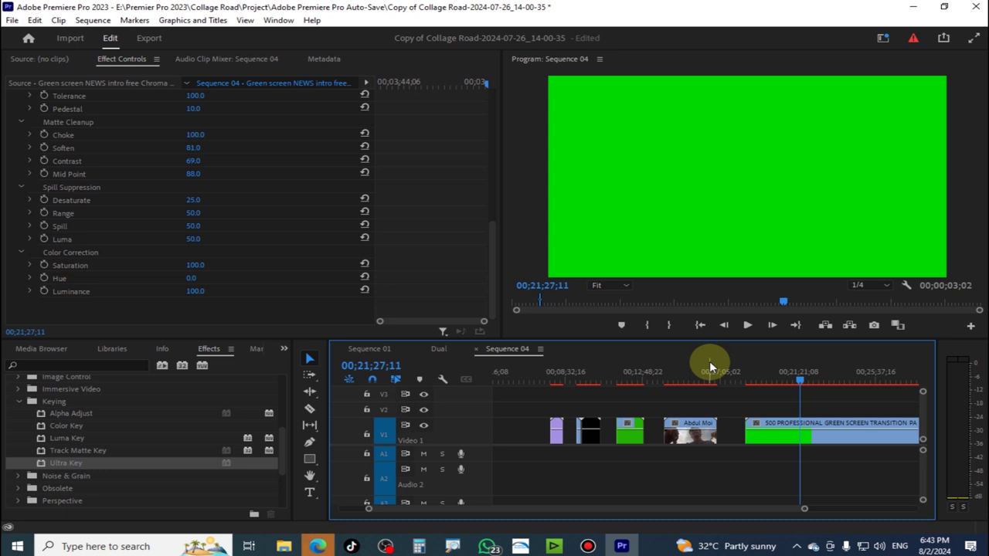
Switch to the green-room photo in Microsoft Edge
key(alt+Tab)
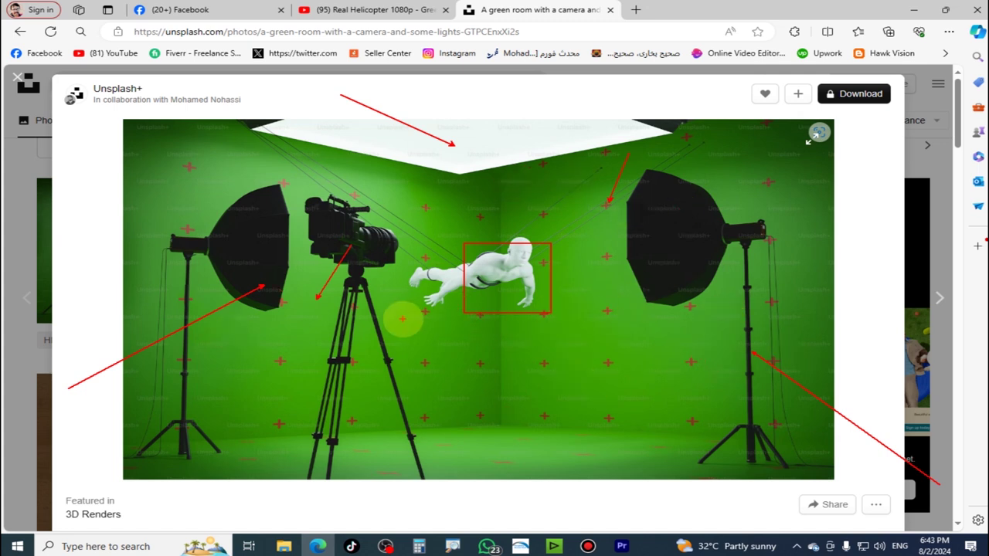
Draw red arrows at the green wall beside the tripod, across the back wall, and at the floor
drag(317, 297, 411, 326)
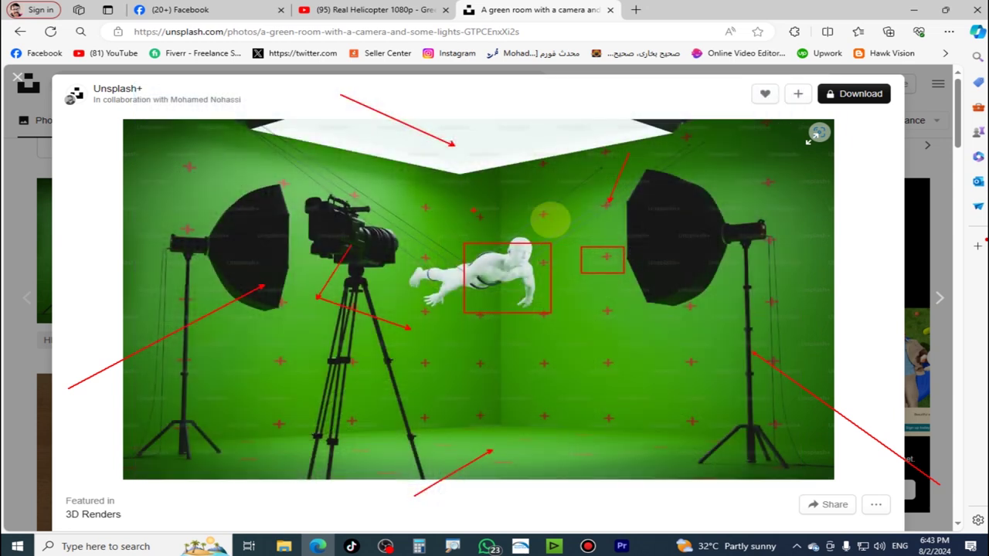
drag(392, 216, 391, 217)
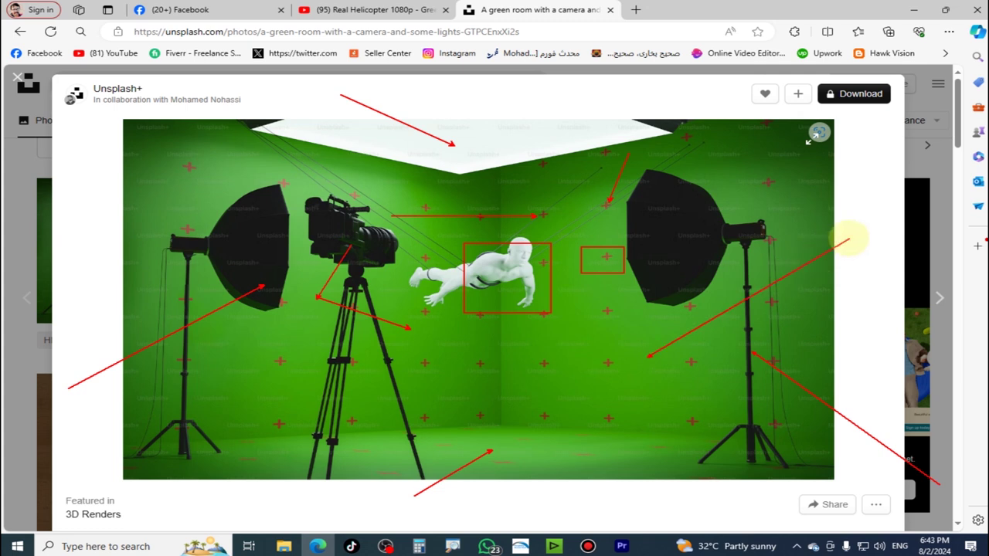
mouse_move(446, 481)
mouse_down()
mouse_move(529, 444)
mouse_move(529, 468)
mouse_up()
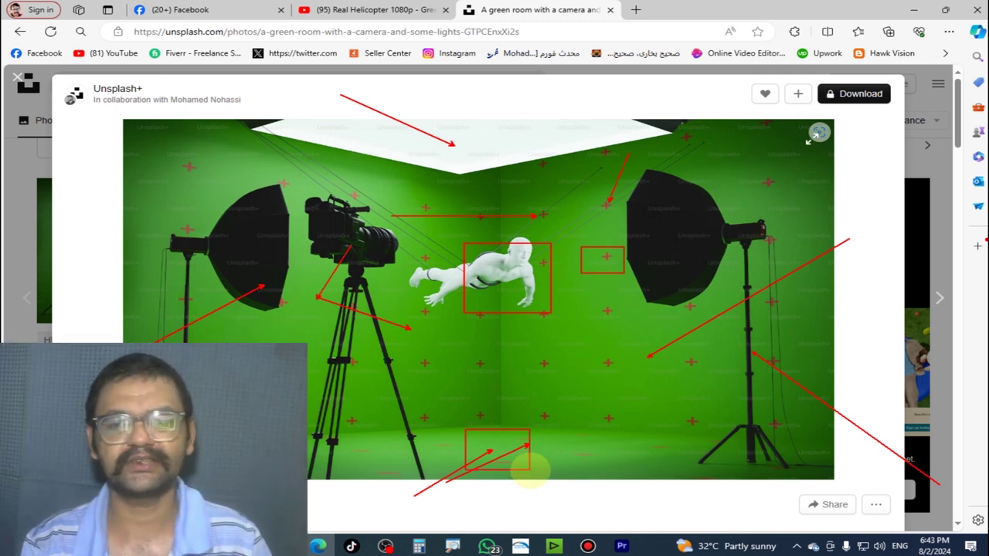